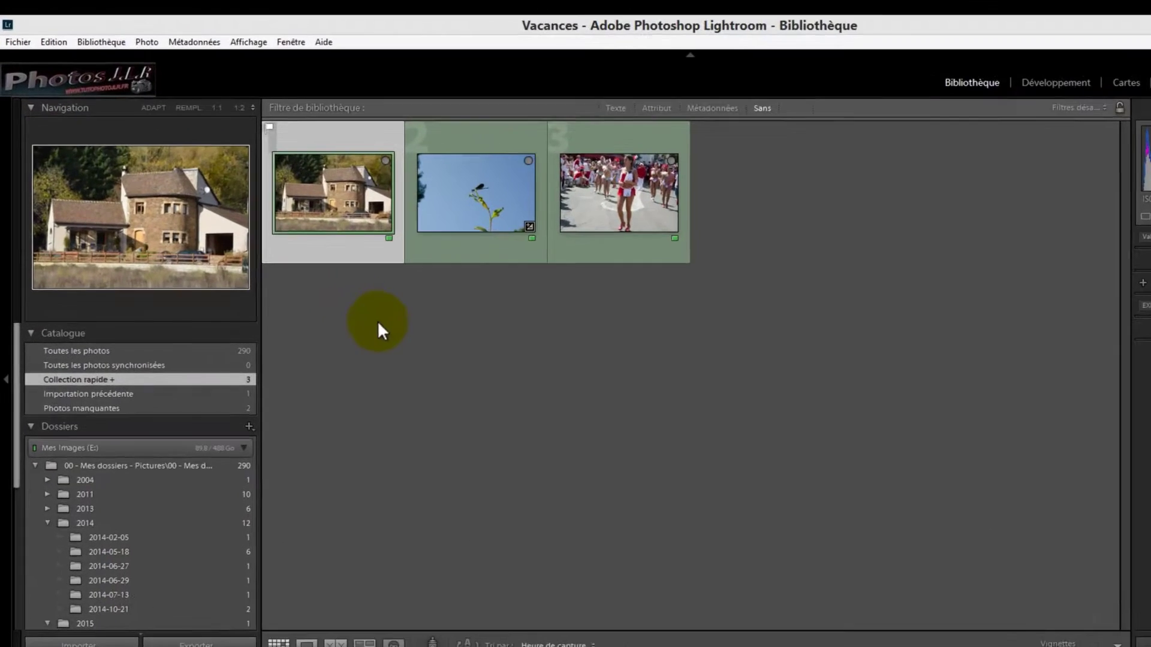
Review the DNG file extension options in the file handling preferences and view the Extension Raw table in the image viewer.
{"action": "left_click", "coordinate": [47, 34]}
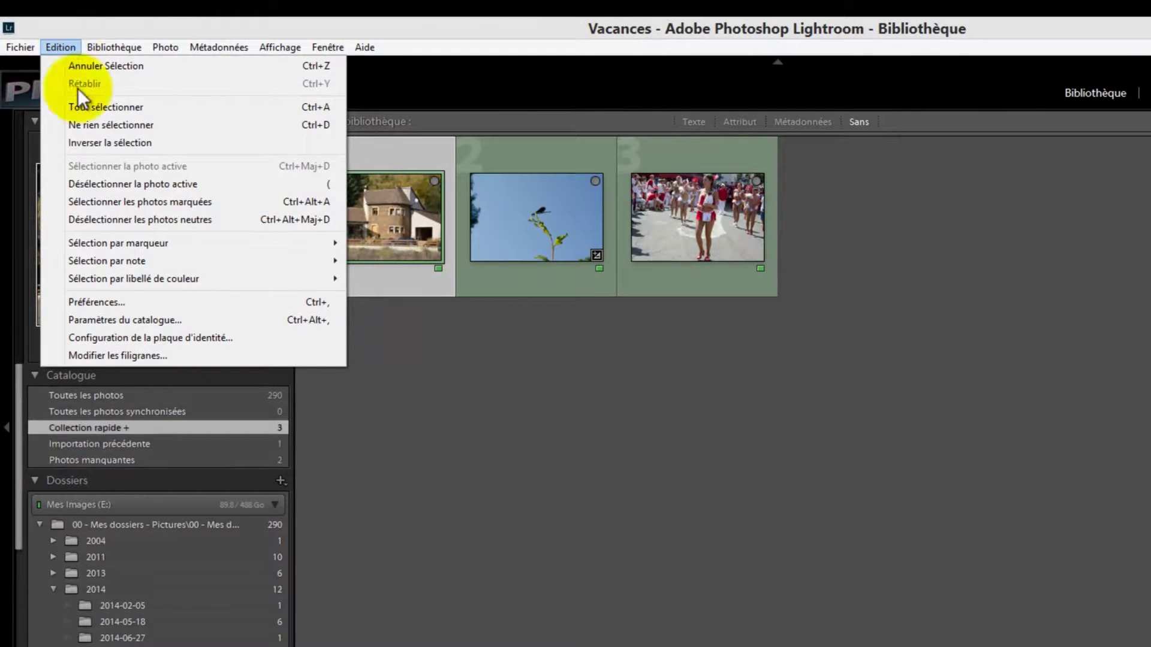
{"action": "left_click", "coordinate": [90, 302]}
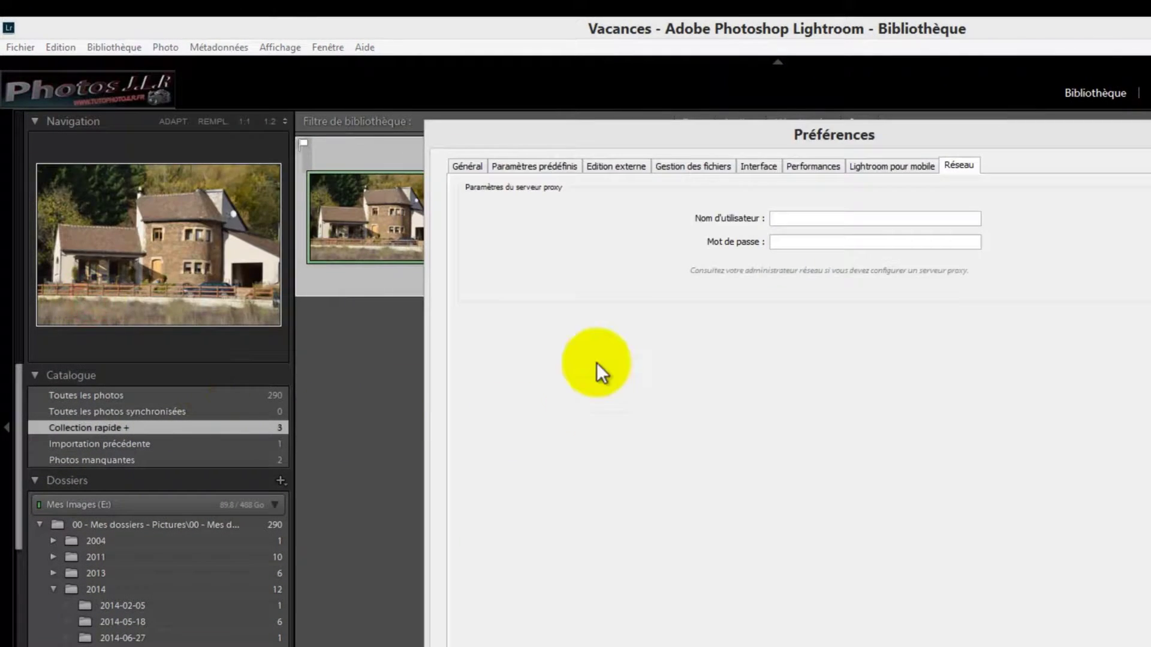
{"action": "left_click", "coordinate": [693, 168]}
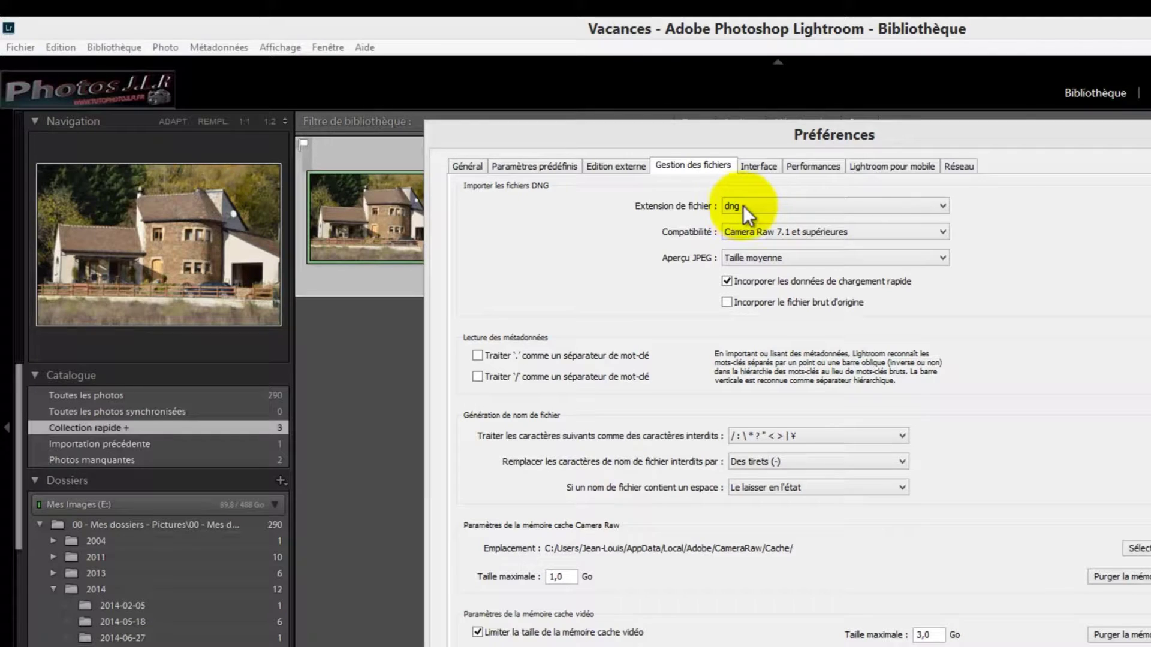
{"action": "left_click", "coordinate": [943, 205]}
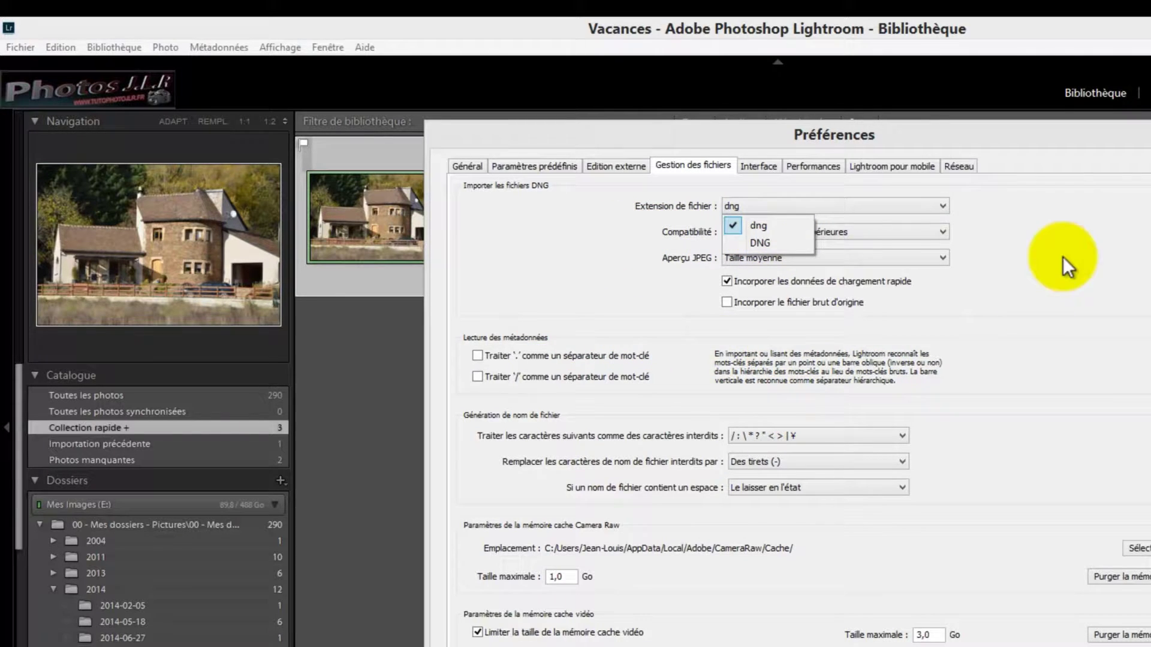
{"action": "left_click", "coordinate": [497, 190]}
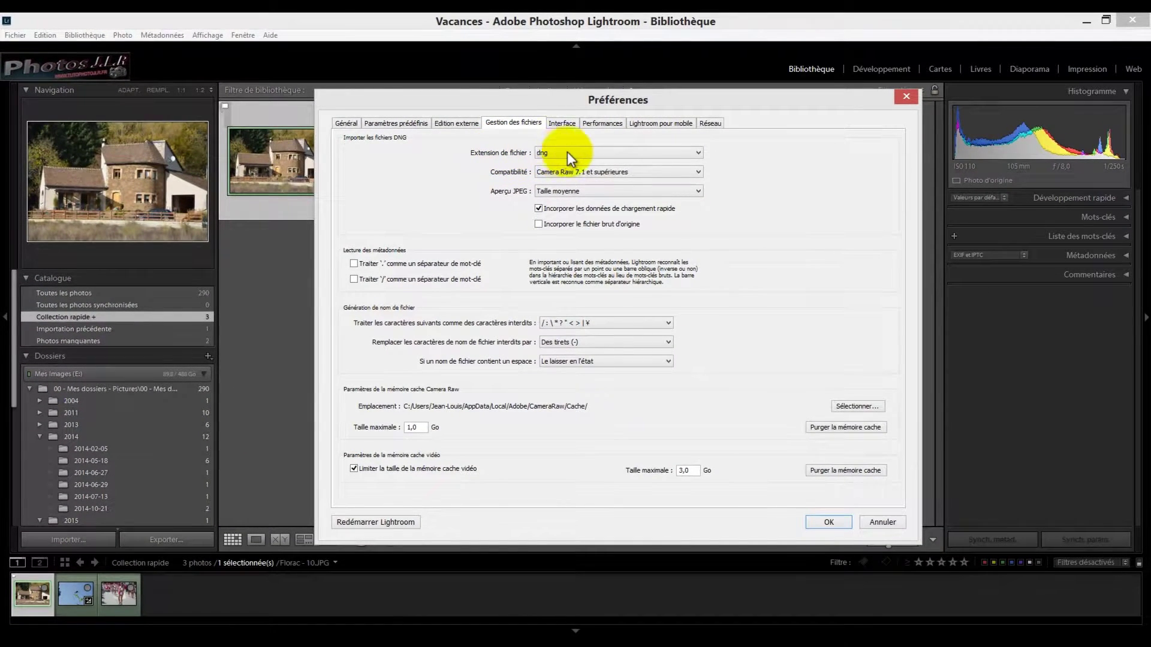
{"action": "left_click", "coordinate": [907, 97]}
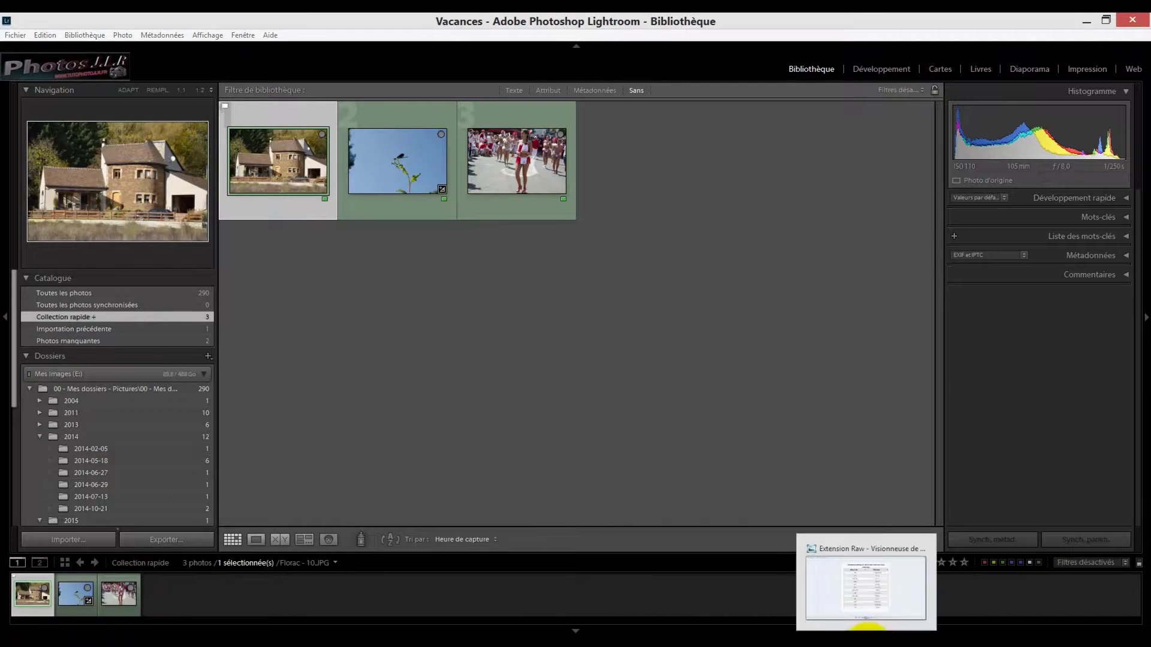
{"action": "left_click", "coordinate": [866, 624]}
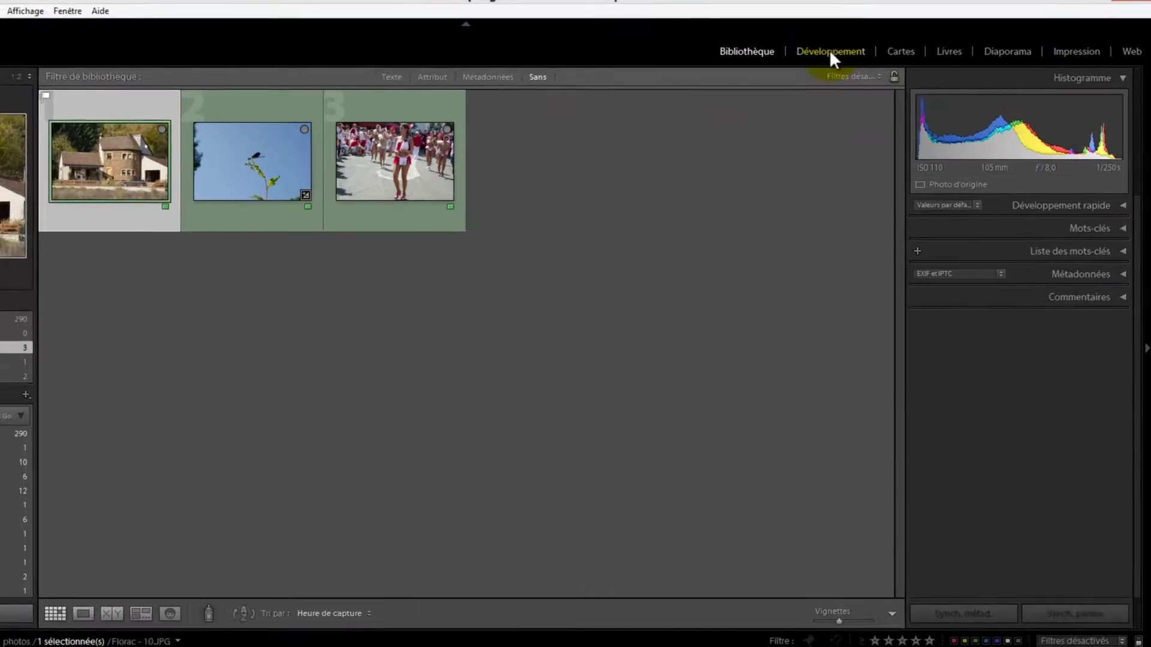
Open the house JPEG in the Develop module and compare its white balance presets with those of the DNG parade photo.
{"action": "left_click", "coordinate": [786, 38]}
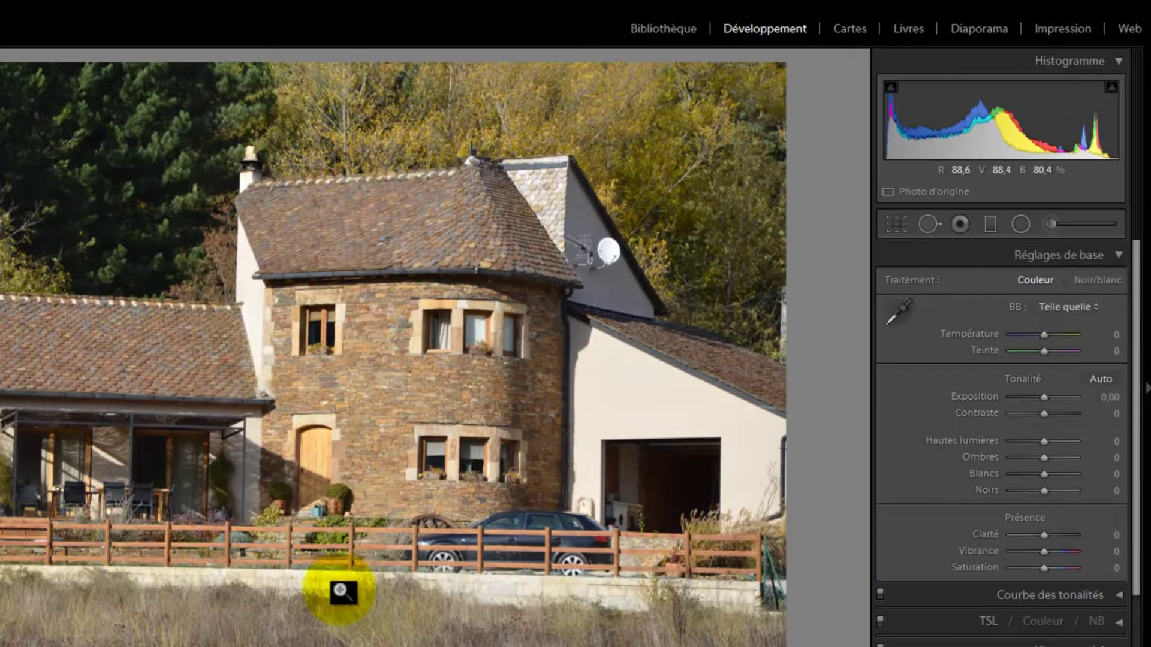
{"action": "left_click", "coordinate": [1096, 307]}
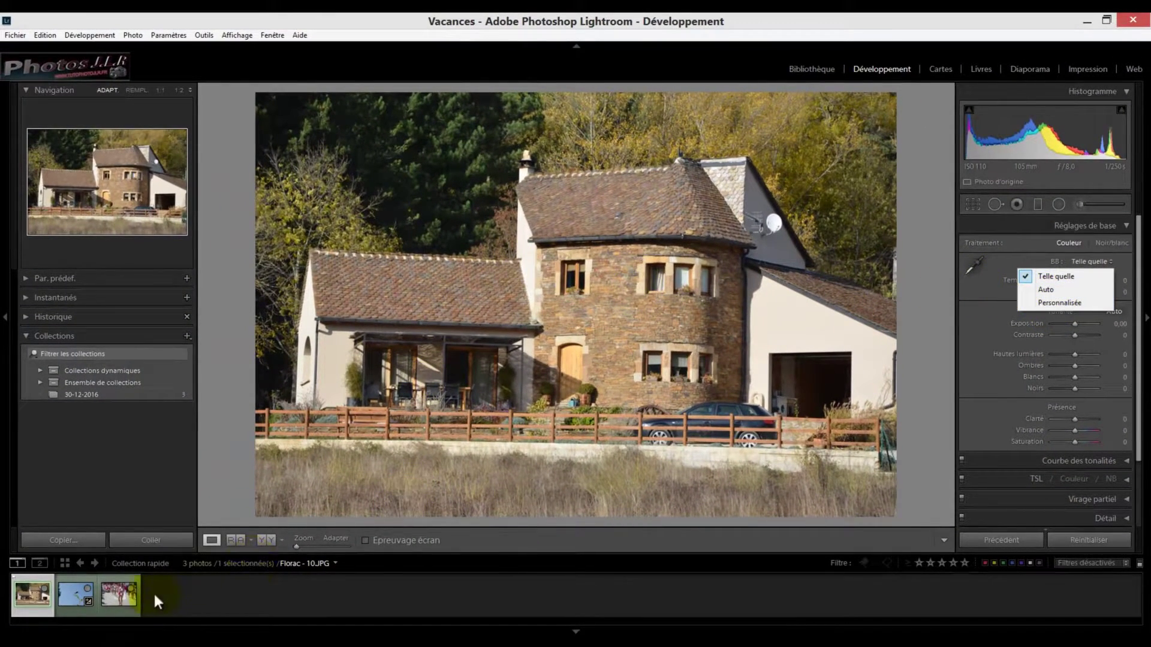
{"action": "left_click", "coordinate": [119, 598]}
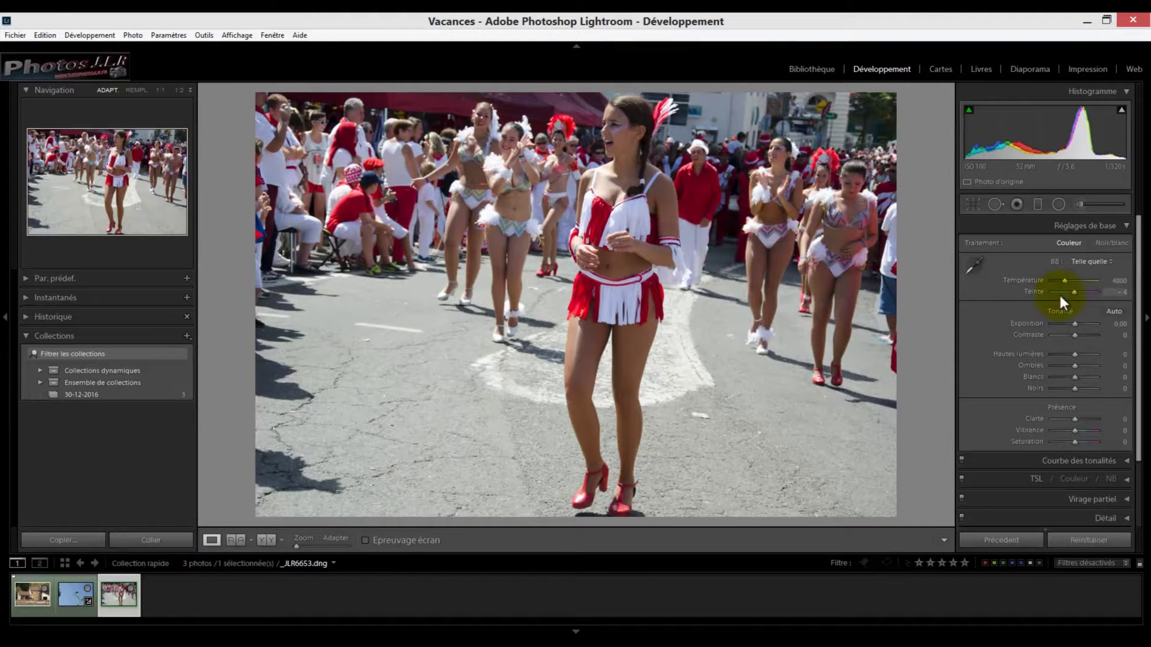
{"action": "left_click", "coordinate": [1110, 262]}
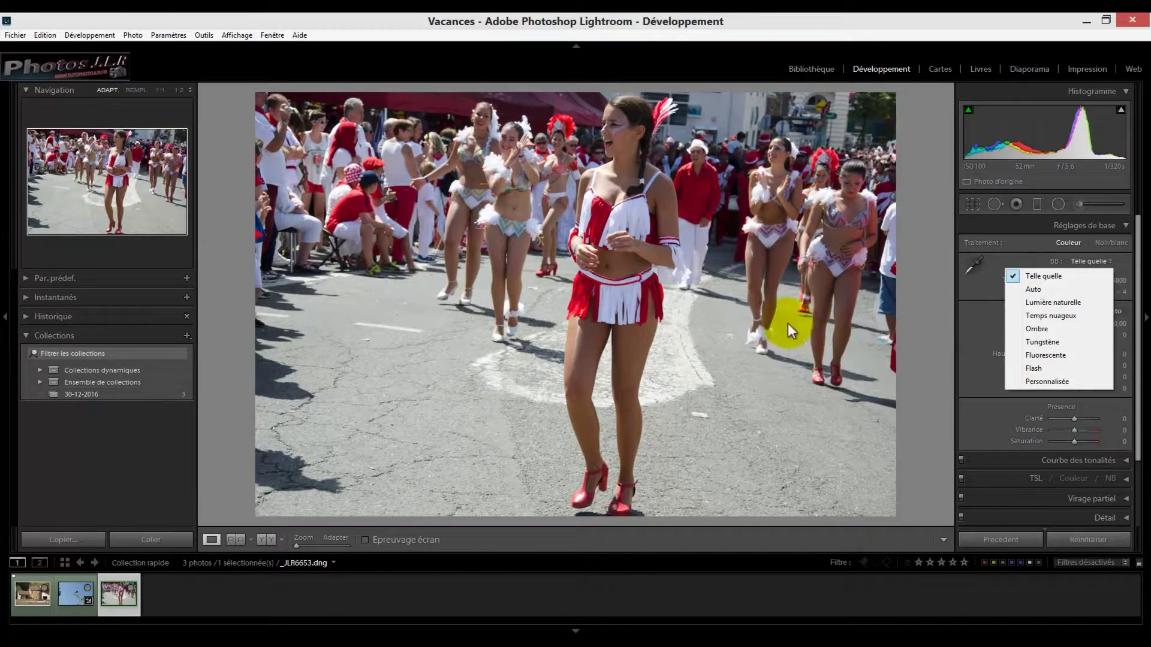
{"action": "left_click", "coordinate": [34, 595]}
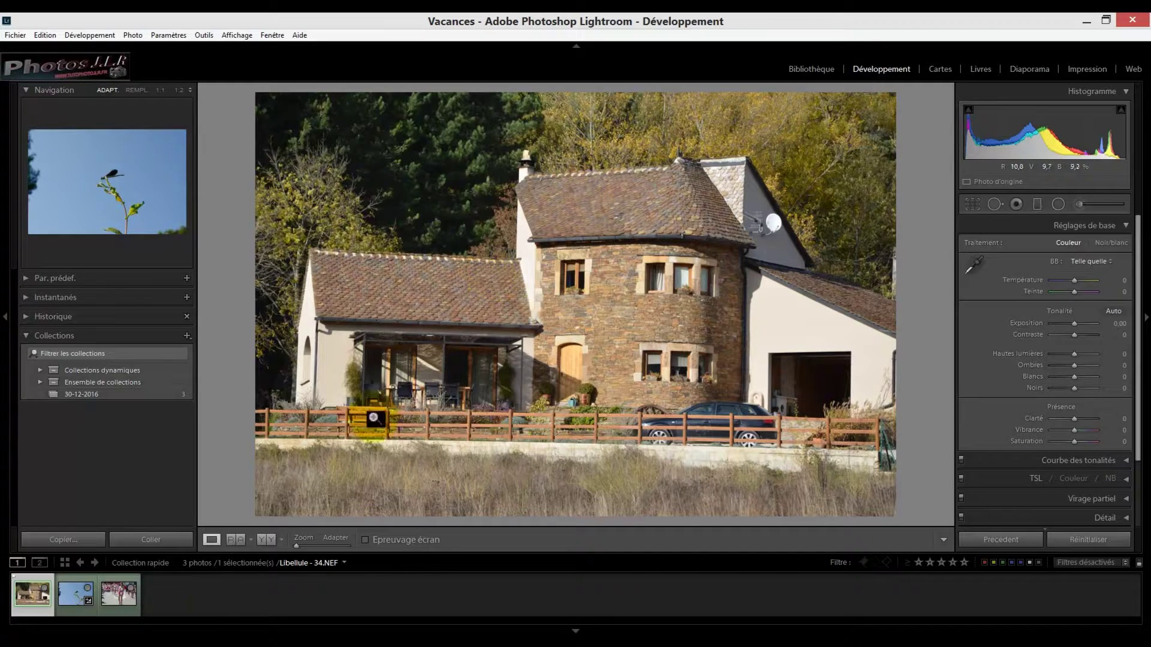
{"action": "left_click", "coordinate": [120, 592]}
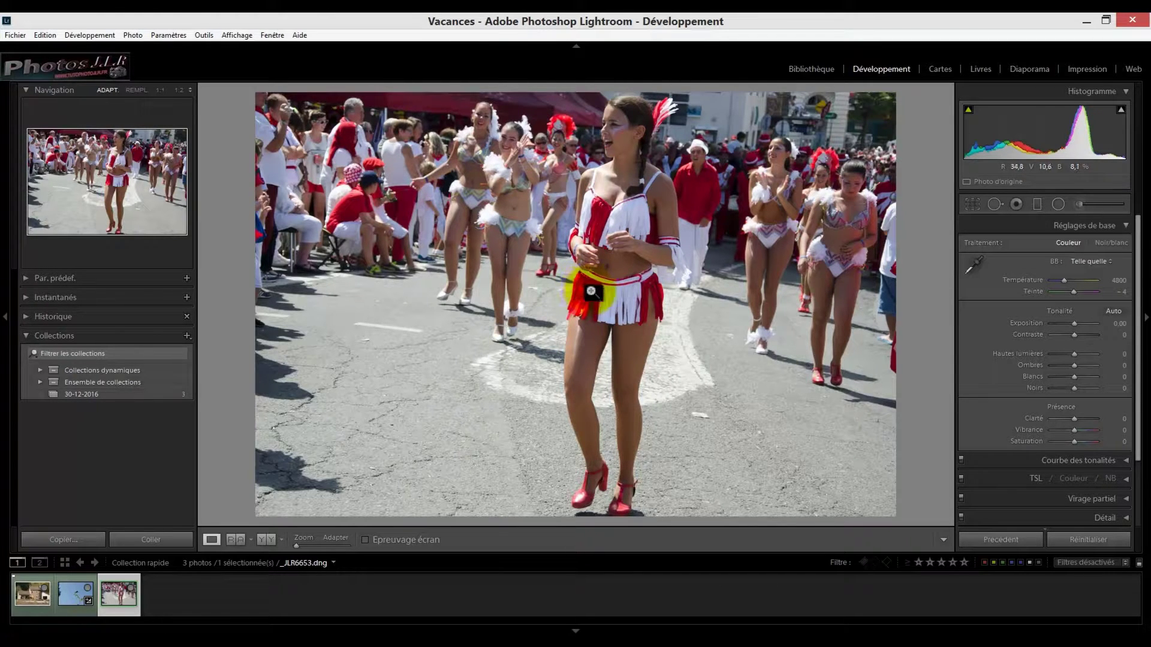
{"action": "left_click", "coordinate": [1108, 262]}
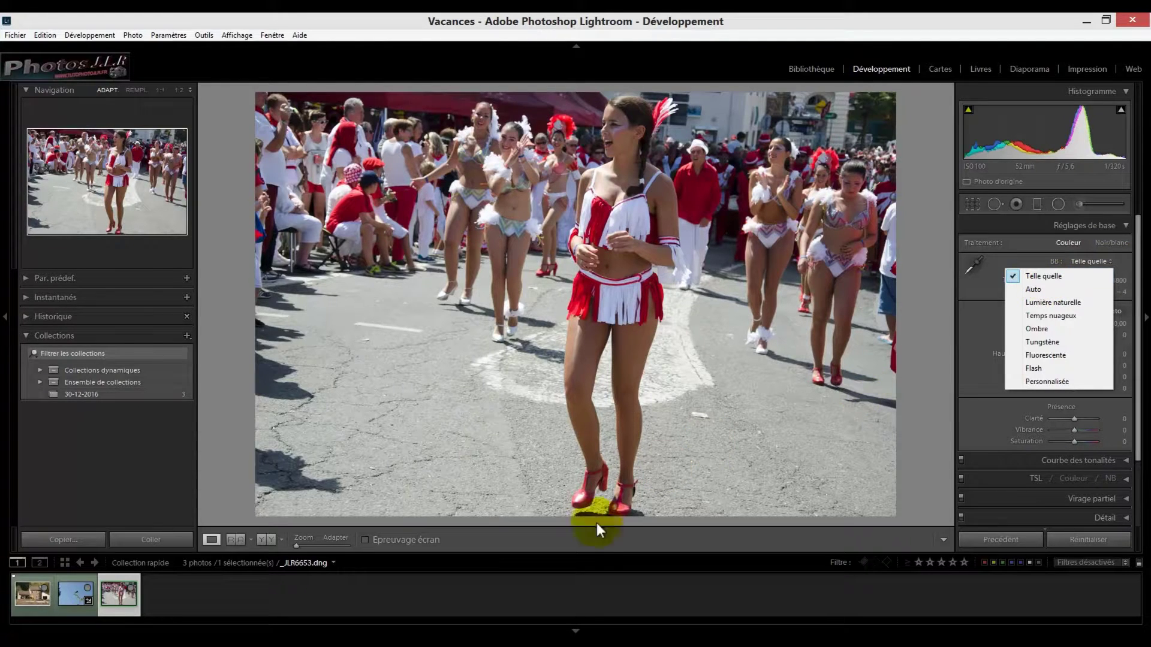
Set the dragonfly NEF photo's white balance to Telle quelle and review its list of presets.
{"action": "left_click", "coordinate": [78, 594]}
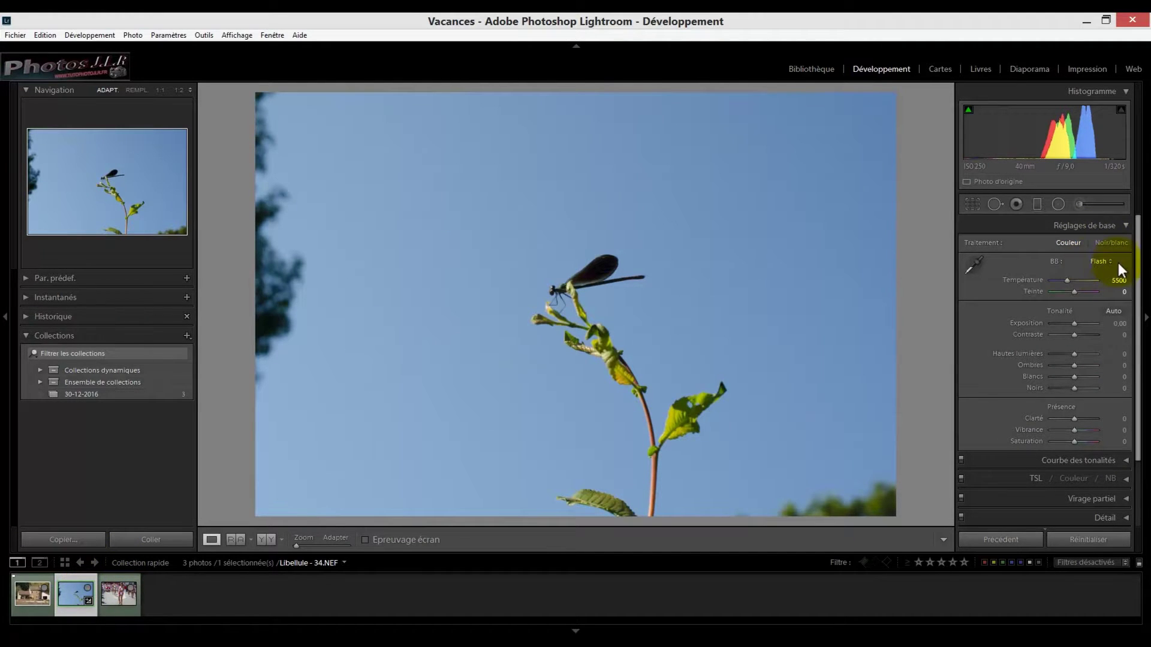
{"action": "left_click", "coordinate": [1109, 263]}
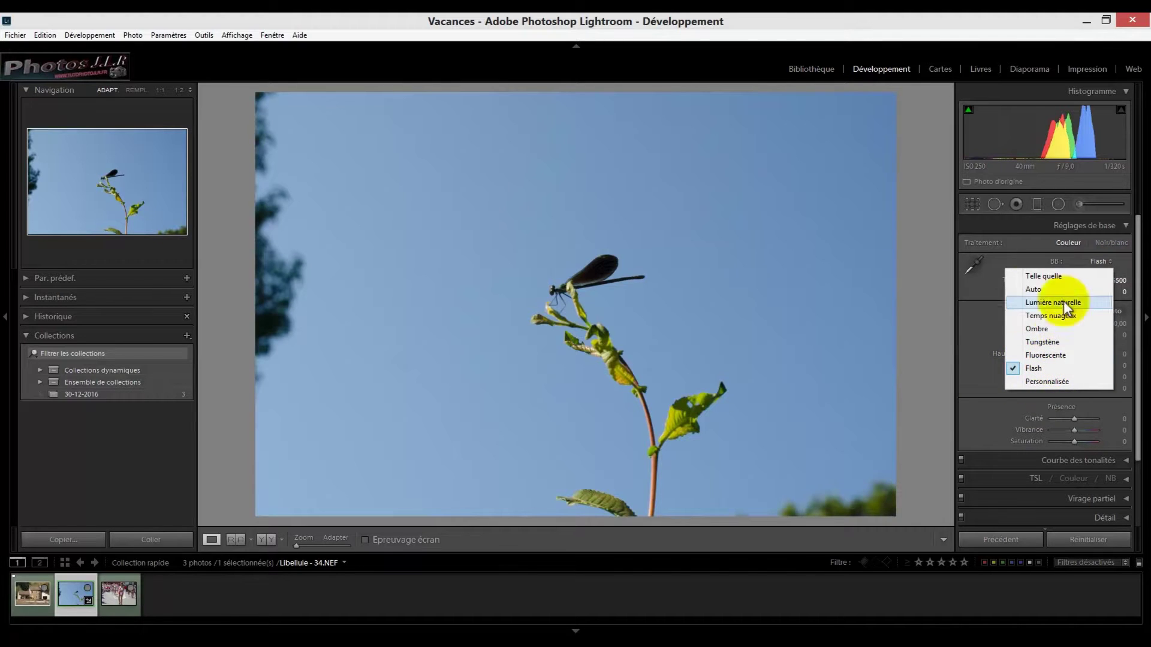
{"action": "left_click", "coordinate": [1036, 276]}
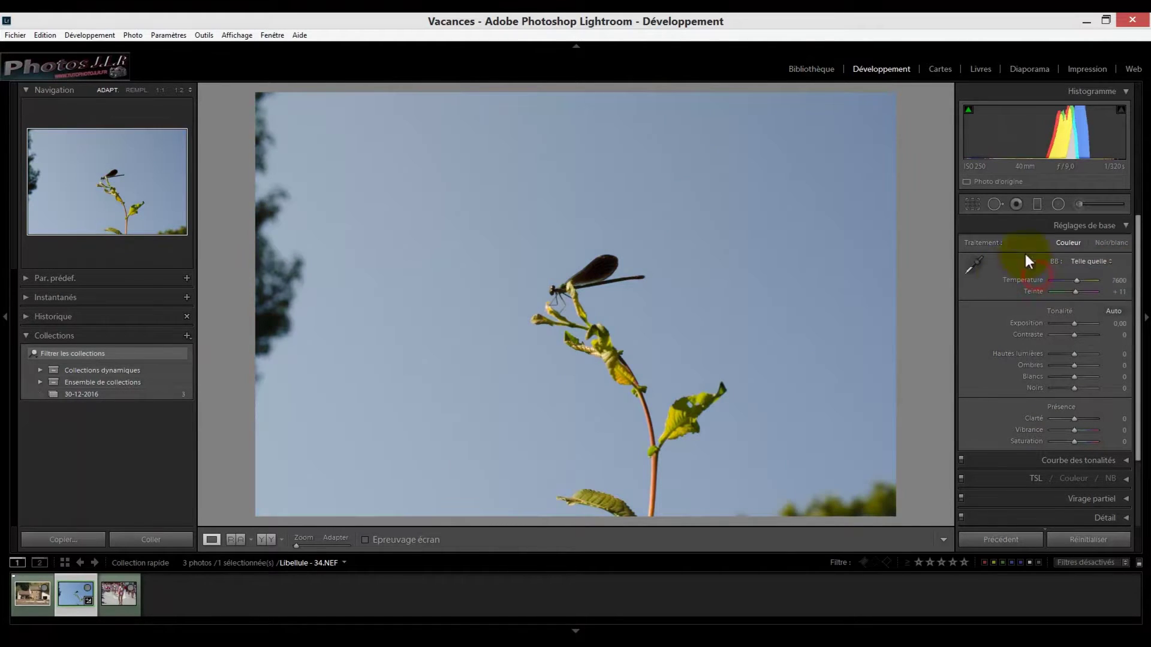
{"action": "left_click", "coordinate": [1109, 262]}
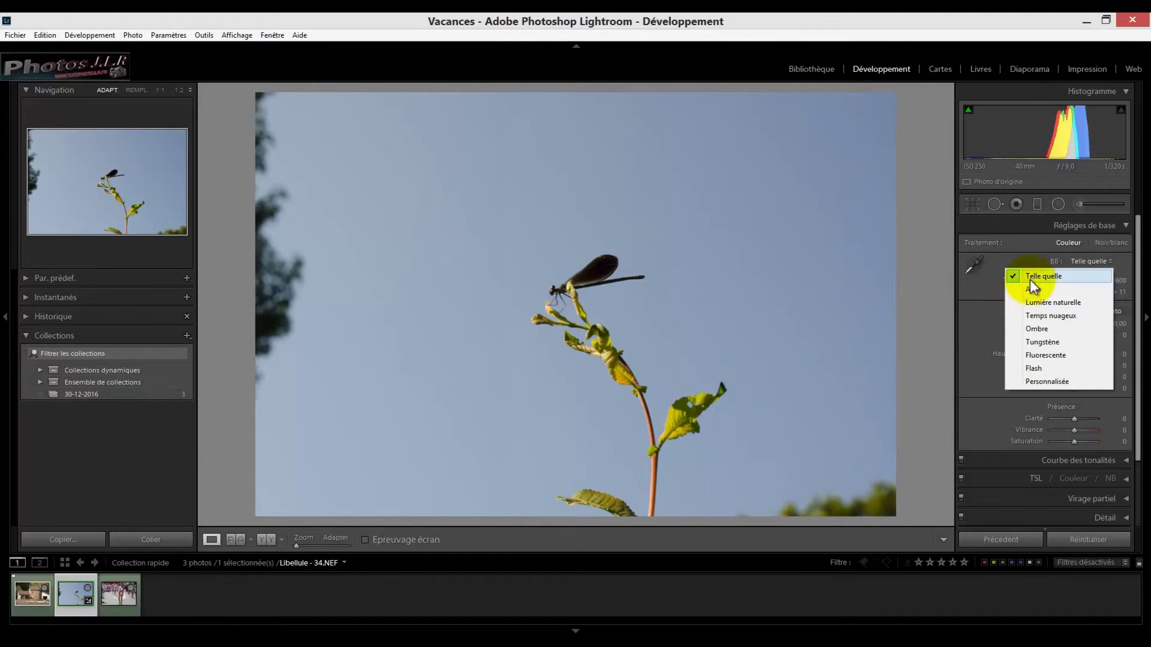
Apply the Auto white balance preset to the house photo Florac - 10.JPG.
{"action": "left_click", "coordinate": [35, 595]}
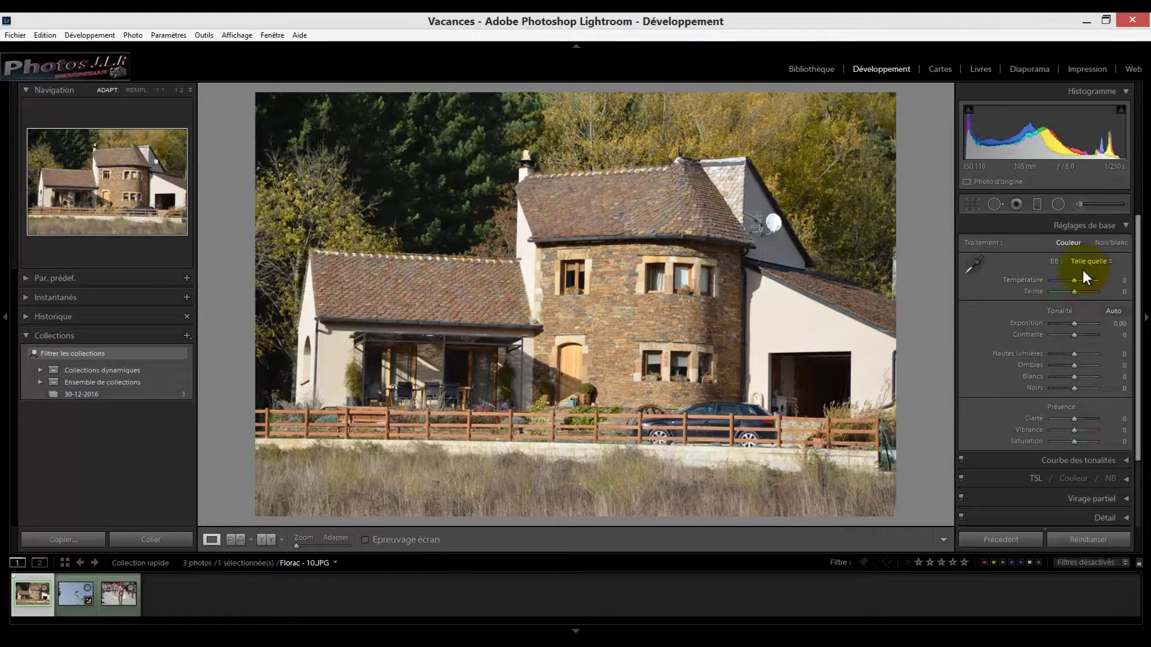
{"action": "left_click", "coordinate": [1109, 260]}
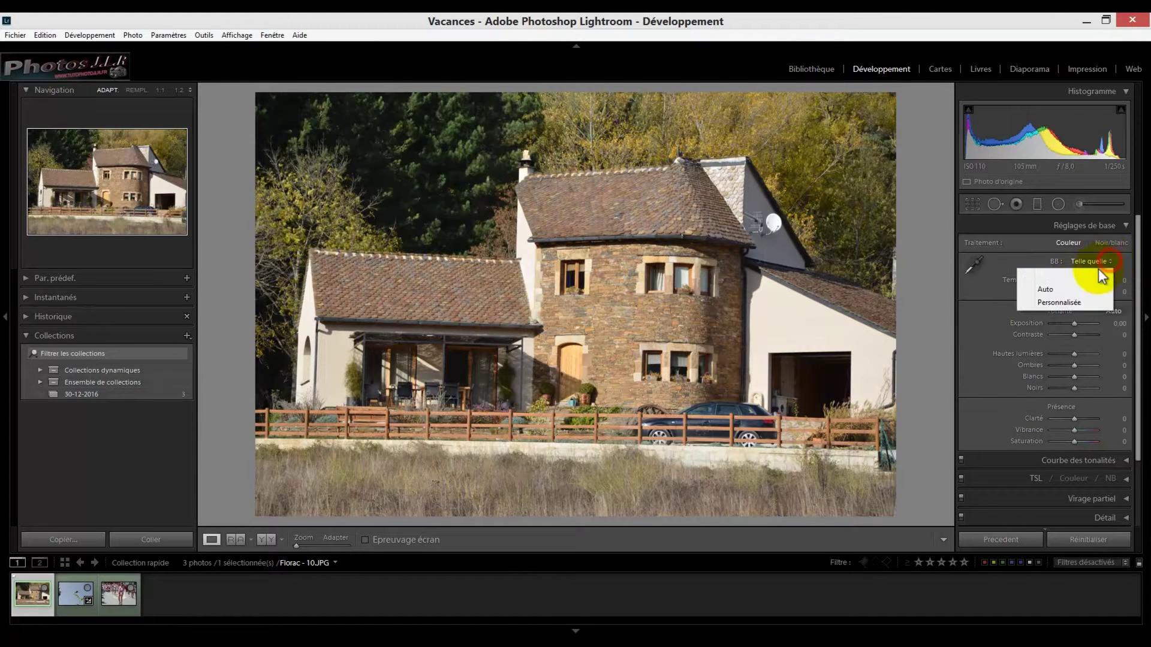
{"action": "left_click", "coordinate": [1043, 289]}
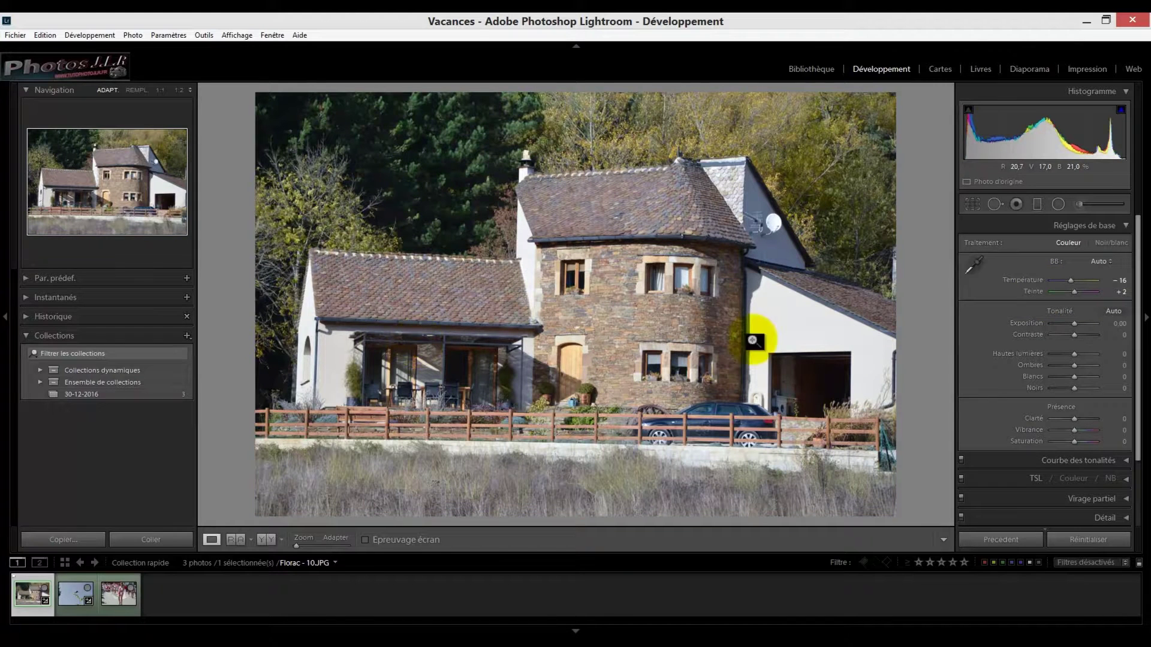
Switch the house photo's white balance to Personnalisée and adjust its color temperature manually.
{"action": "left_click", "coordinate": [1111, 263]}
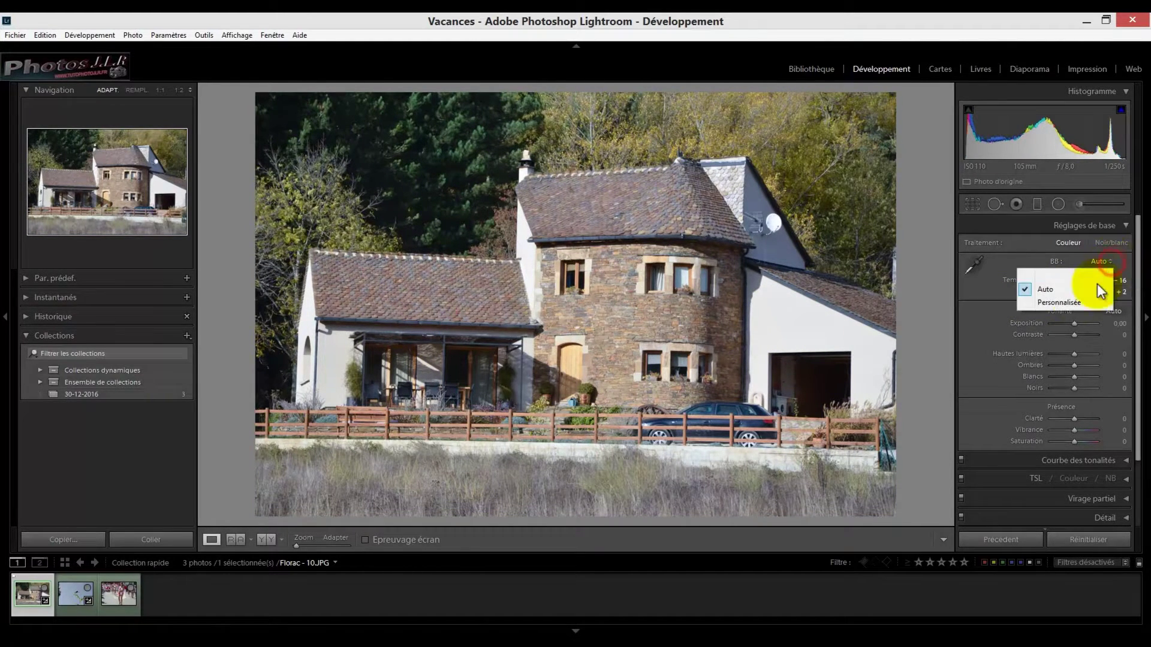
{"action": "left_click", "coordinate": [1052, 303]}
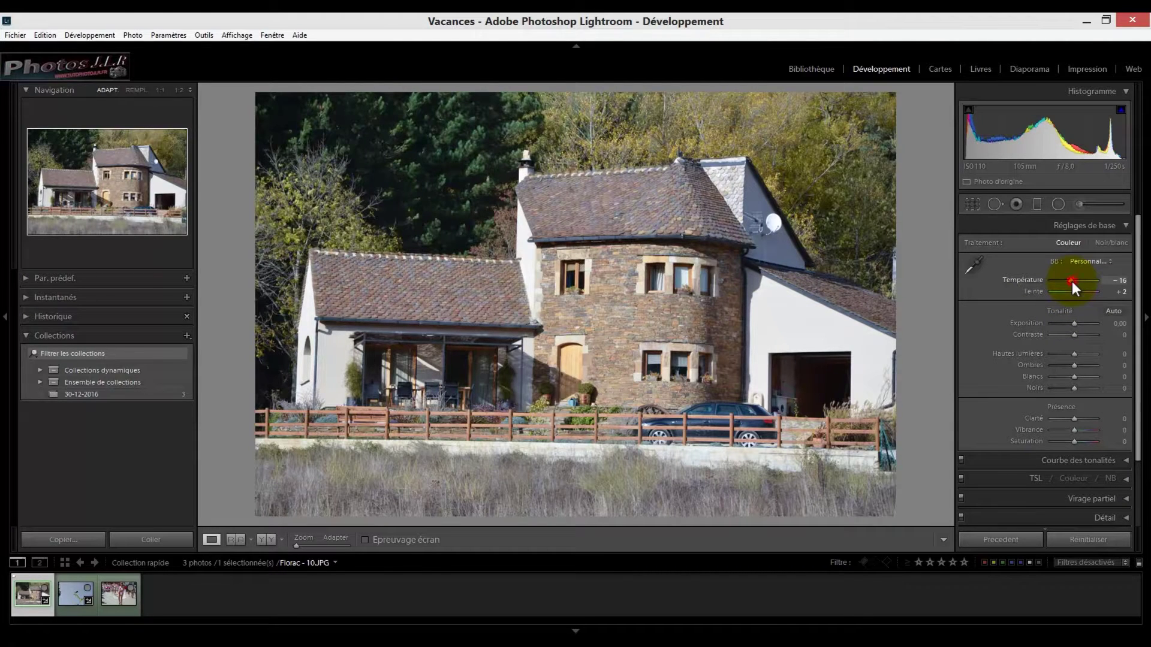
{"action": "left_click_drag", "start_coordinate": [1072, 282], "coordinate": [1075, 291]}
Apply the Auto, Lumière naturelle and Flash white balance presets in turn to the DNG parade photo.
{"action": "left_click", "coordinate": [111, 601]}
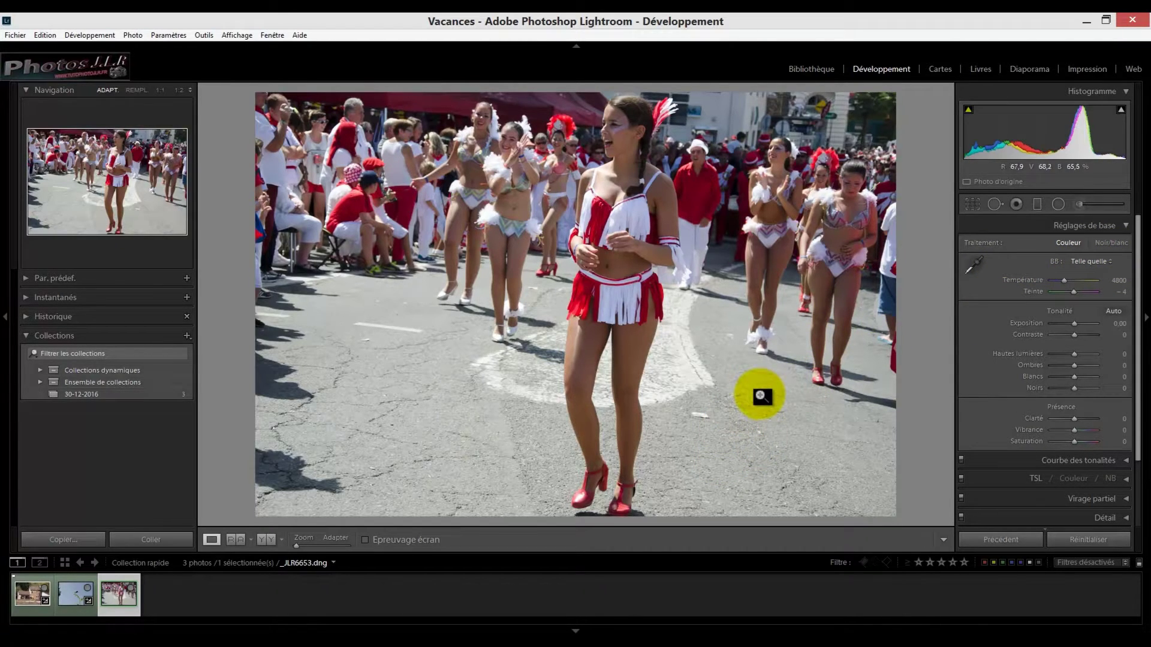
{"action": "left_click", "coordinate": [1109, 261]}
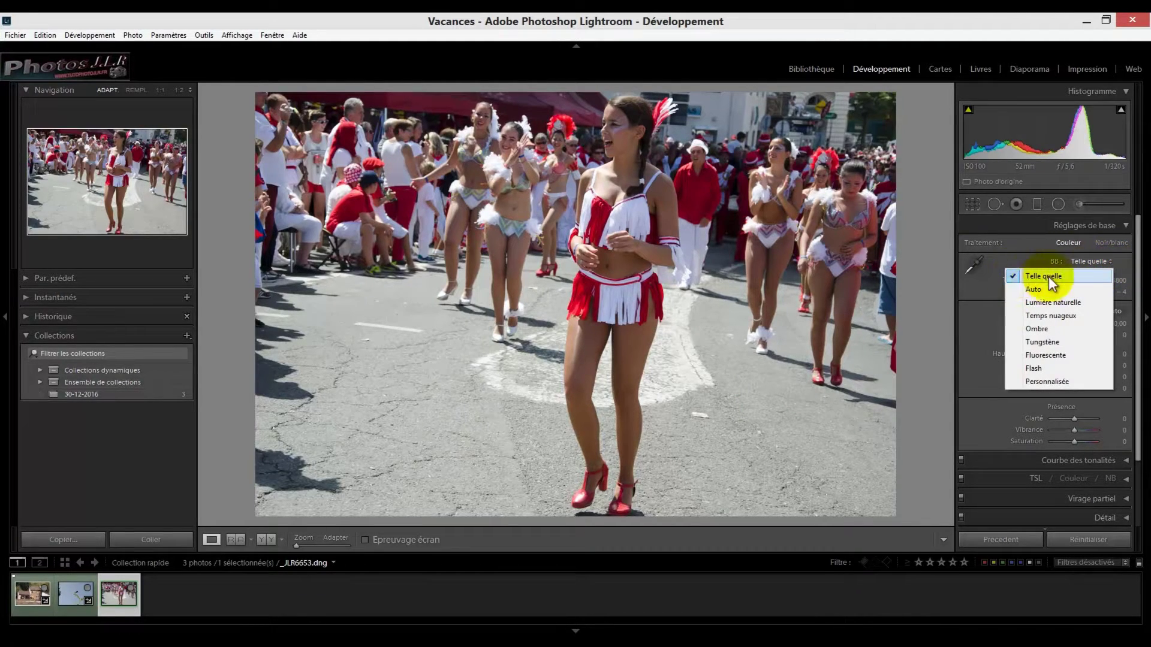
{"action": "left_click", "coordinate": [1034, 290]}
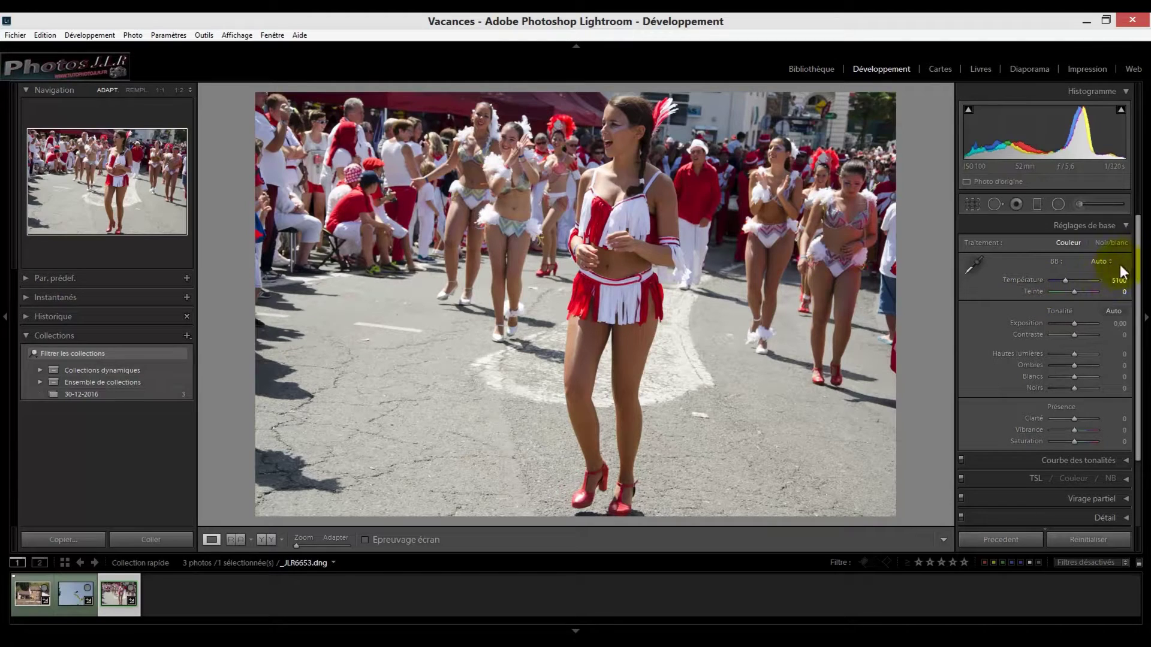
{"action": "left_click", "coordinate": [1056, 262]}
{"action": "left_click", "coordinate": [1049, 303]}
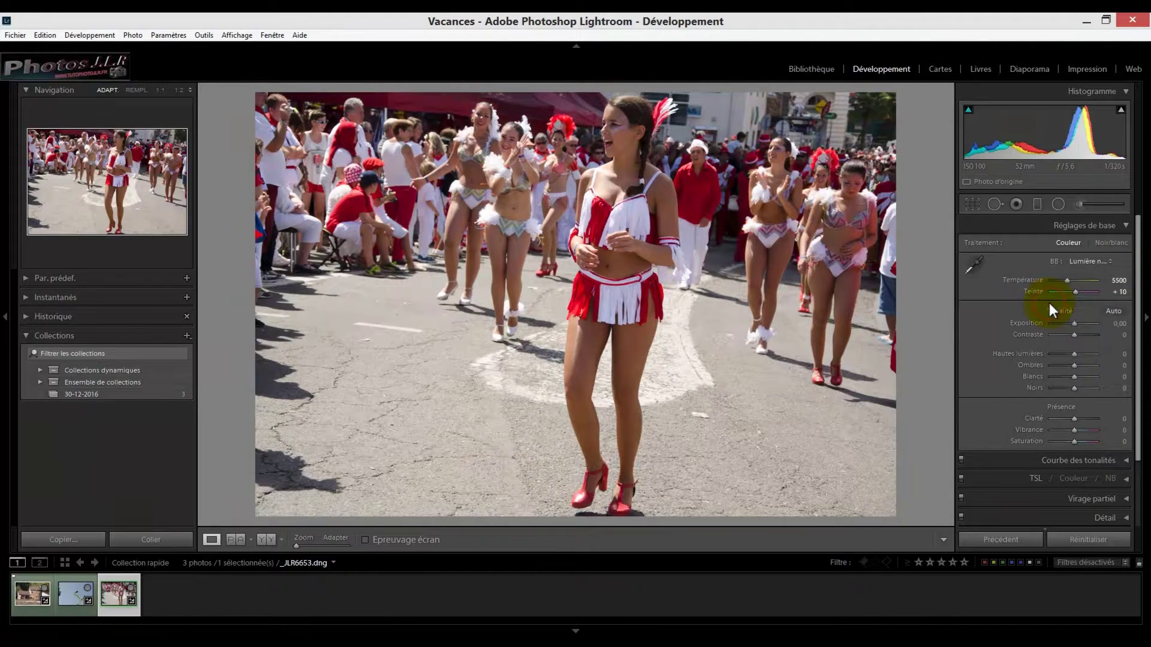
{"action": "left_click", "coordinate": [1109, 262]}
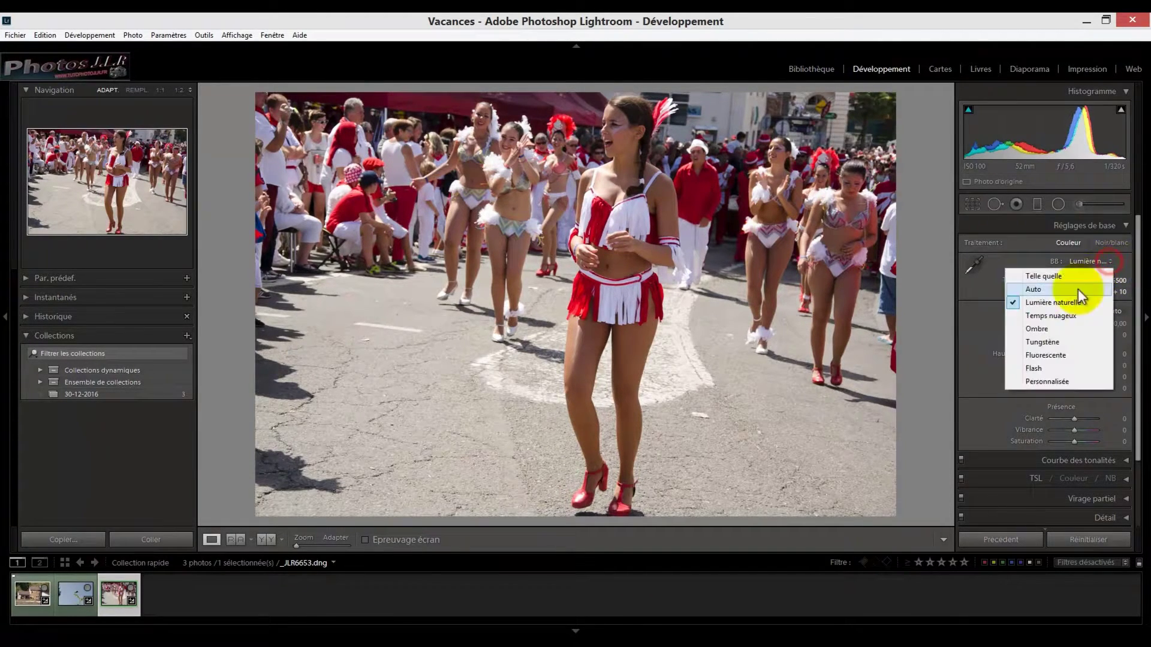
{"action": "left_click", "coordinate": [1033, 368]}
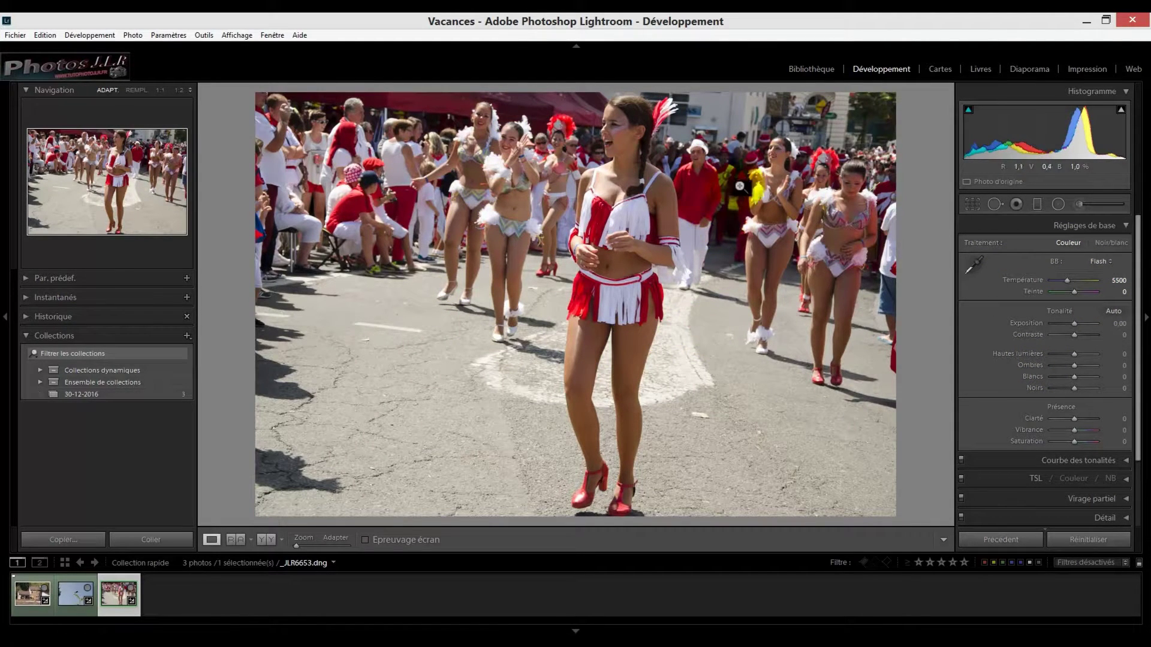
{"action": "left_click", "coordinate": [998, 305]}
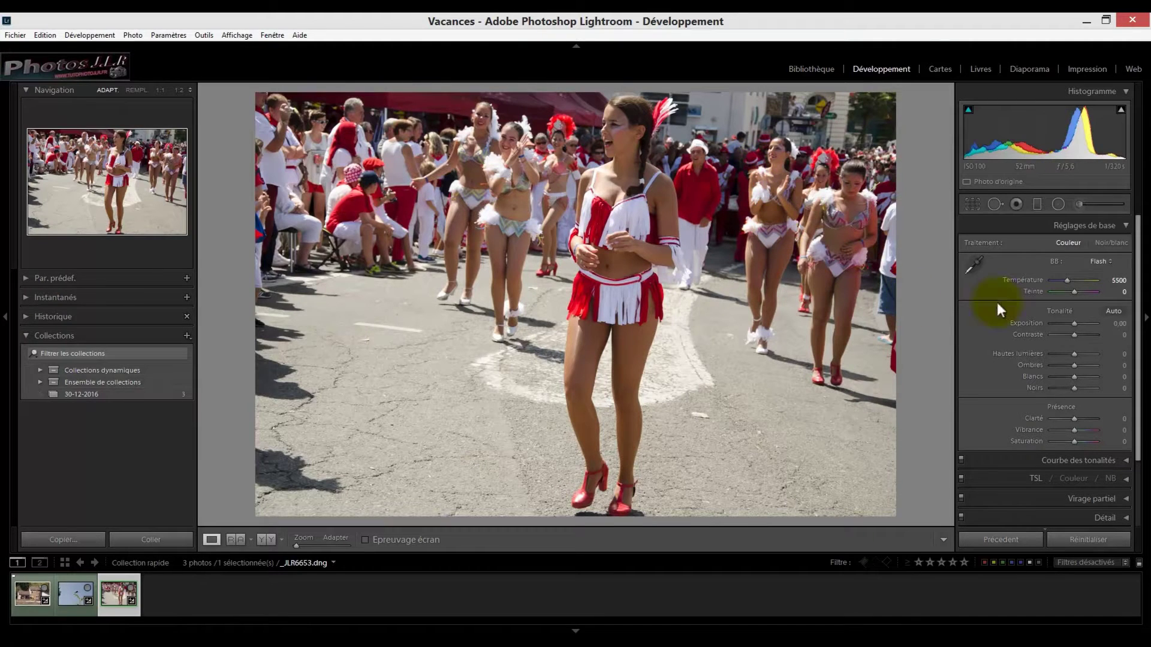
Customize the parade photo's white balance with a Température of 5867 and a Teinte of +26.
{"action": "left_click", "coordinate": [1109, 261]}
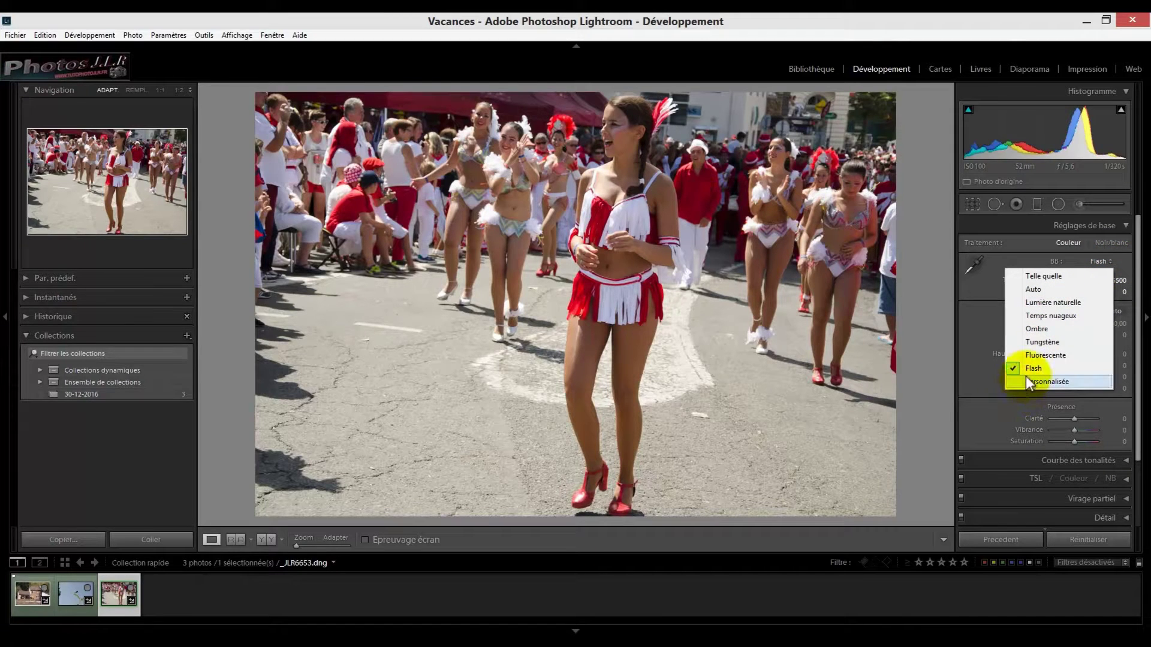
{"action": "left_click", "coordinate": [987, 283]}
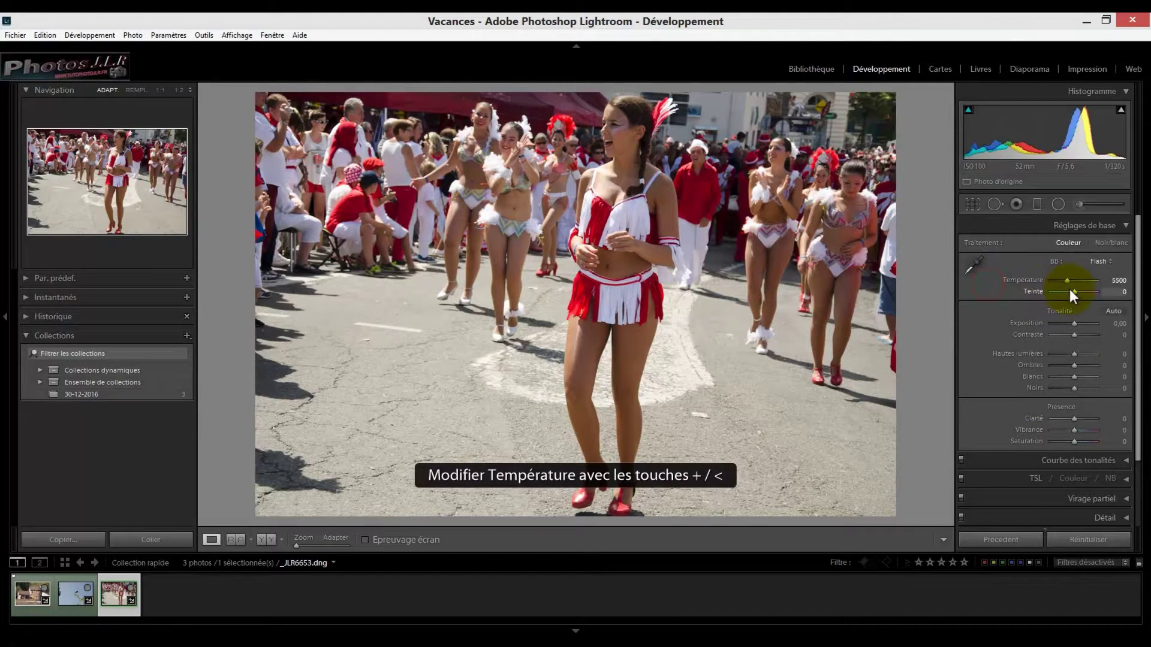
{"action": "left_click_drag", "start_coordinate": [1067, 282], "coordinate": [1063, 283]}
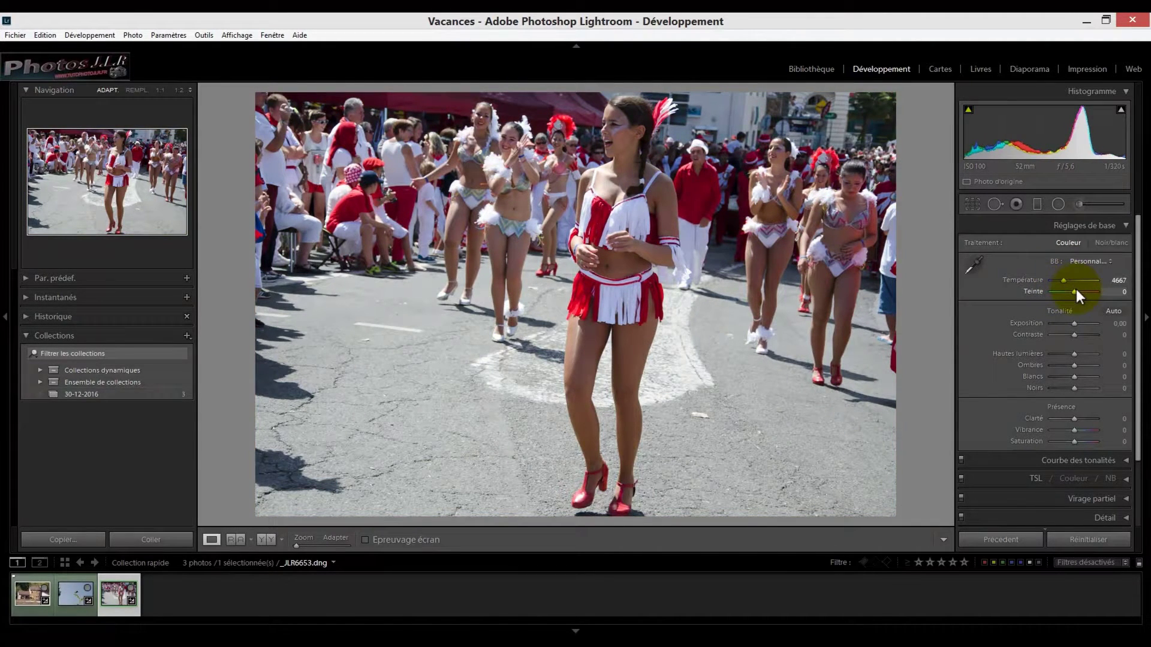
{"action": "left_click_drag", "start_coordinate": [1073, 293], "coordinate": [1068, 281]}
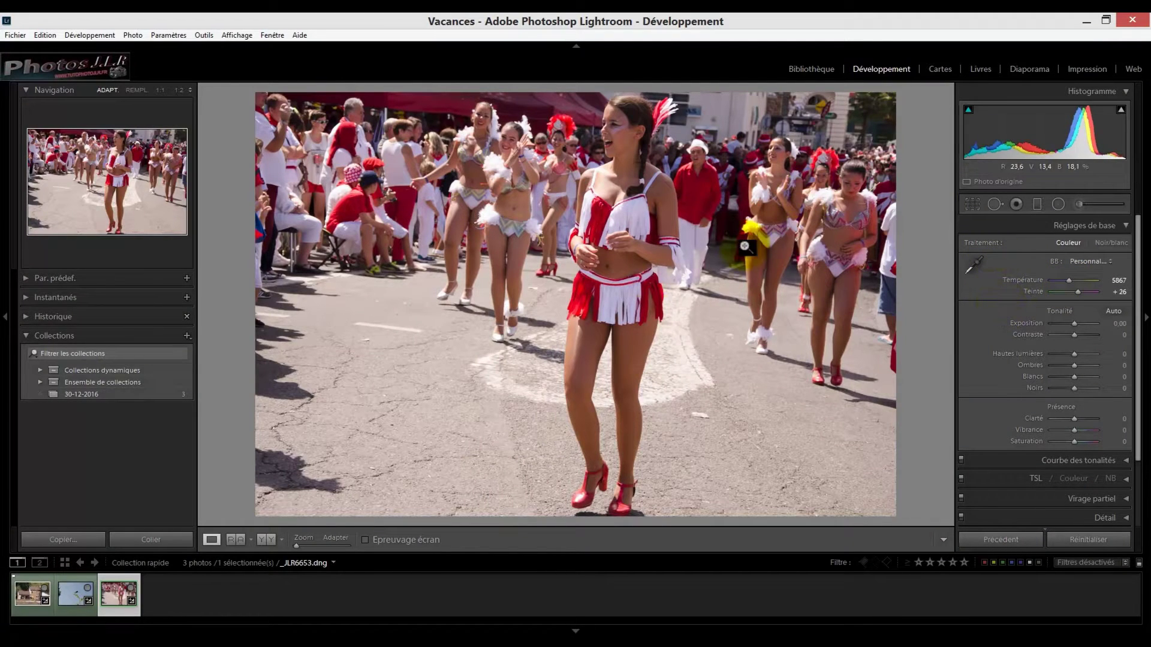
Apply the Lumière naturelle white balance to the dragonfly photo Libellule - 34.NEF and lower its Exposition to -0,33.
{"action": "left_click", "coordinate": [78, 599]}
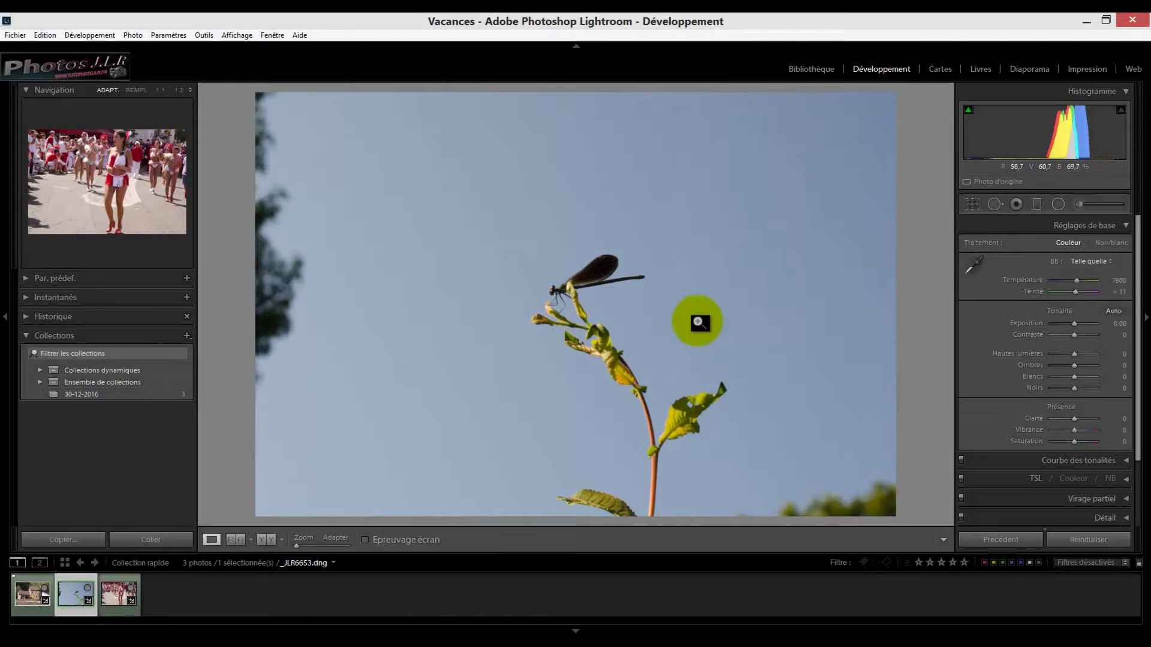
{"action": "left_click", "coordinate": [1110, 262]}
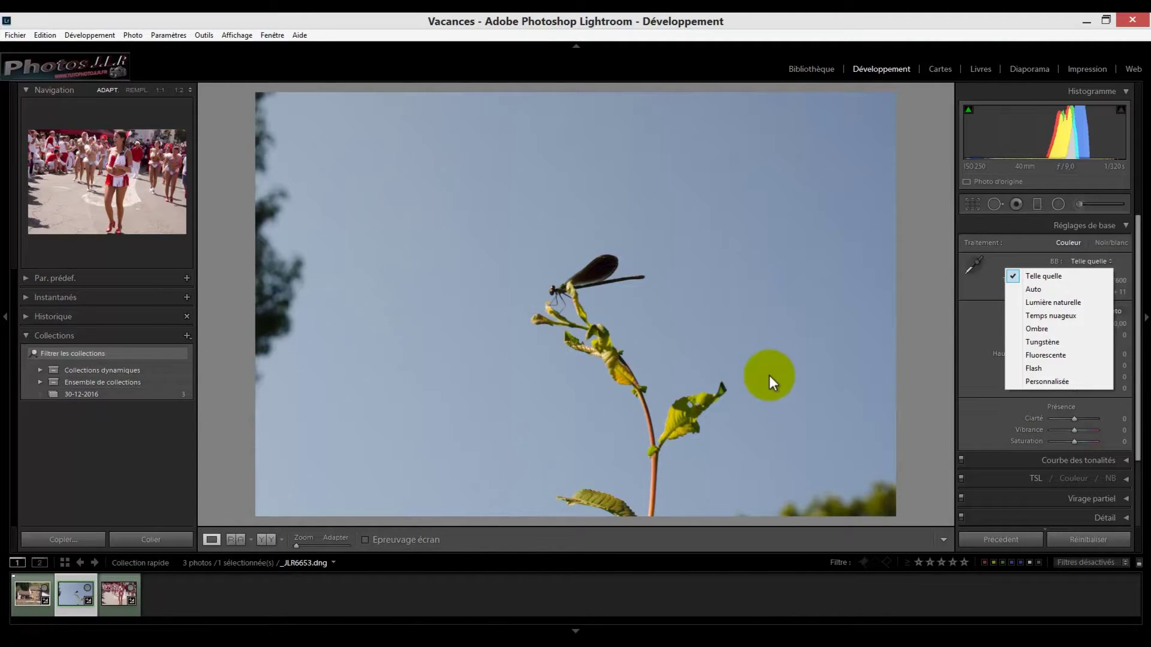
{"action": "left_click", "coordinate": [1042, 304]}
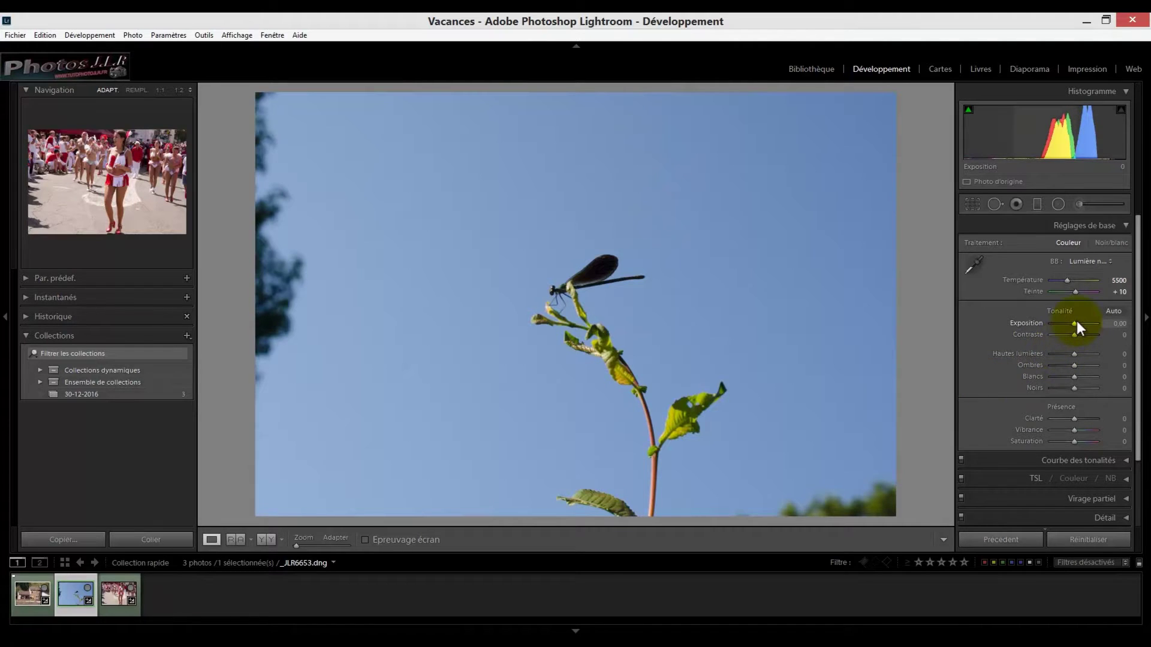
{"action": "left_click_drag", "start_coordinate": [1074, 325], "coordinate": [1072, 325]}
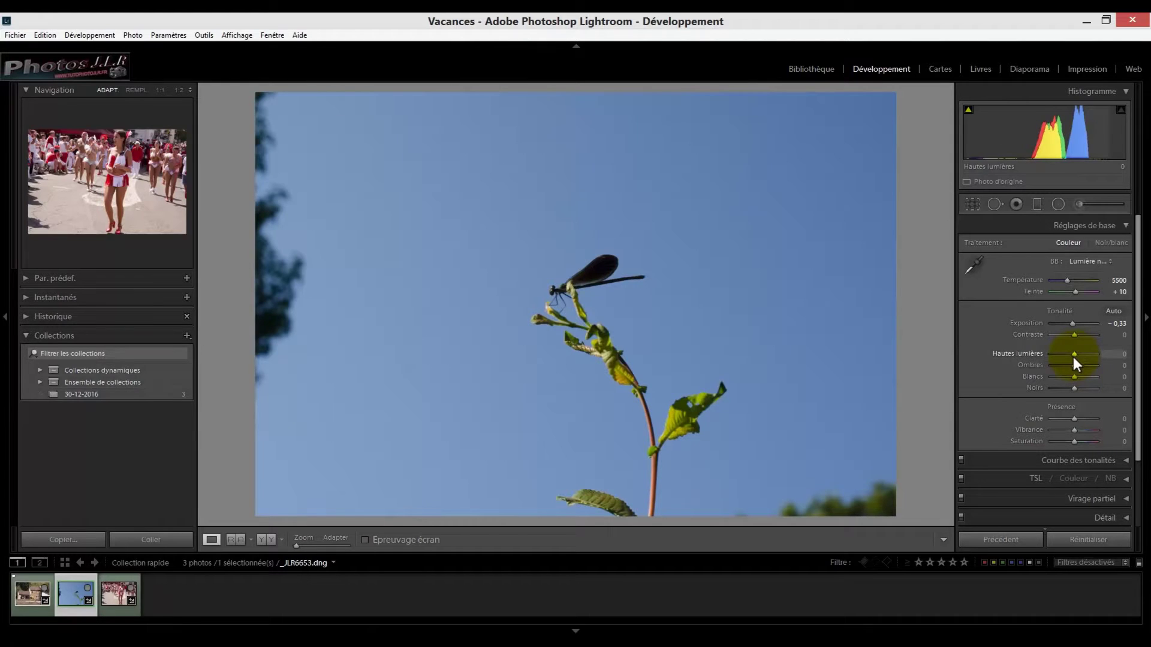
{"action": "mouse_move", "coordinate": [1073, 354]}
{"action": "left_mouse_down"}
{"action": "mouse_move", "coordinate": [1060, 358]}
{"action": "mouse_move", "coordinate": [1073, 354]}
{"action": "left_mouse_up"}
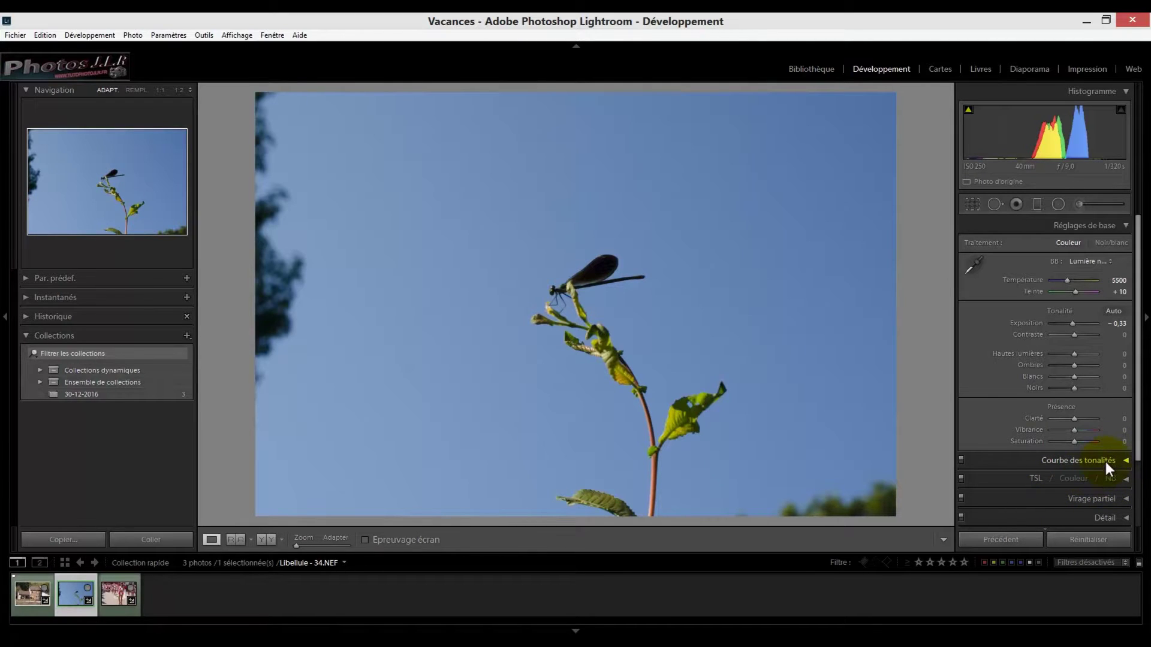
Shape the dragonfly photo's tone curve with Hautes lumières at +51, Tons clairs at -16 and Ombres at +25.
{"action": "left_click", "coordinate": [1126, 460]}
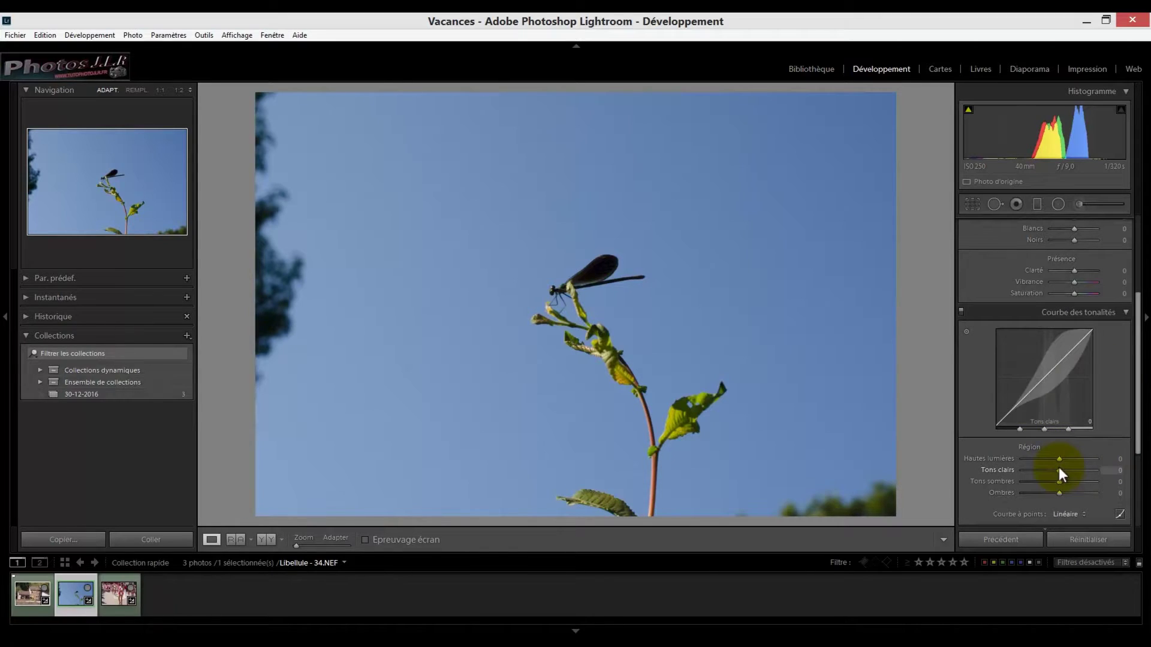
{"action": "mouse_move", "coordinate": [1060, 458]}
{"action": "left_mouse_down"}
{"action": "mouse_move", "coordinate": [1069, 453]}
{"action": "mouse_move", "coordinate": [1045, 458]}
{"action": "mouse_move", "coordinate": [1078, 455]}
{"action": "left_mouse_up"}
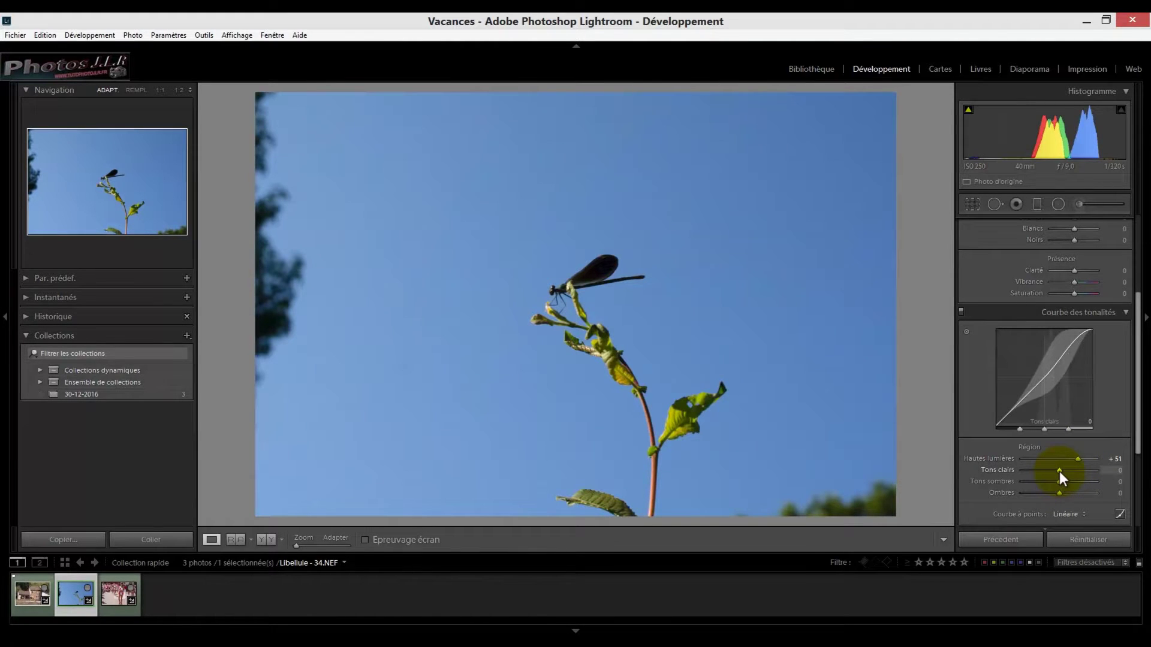
{"action": "mouse_move", "coordinate": [1059, 470]}
{"action": "left_mouse_down"}
{"action": "mouse_move", "coordinate": [1077, 469]}
{"action": "mouse_move", "coordinate": [1050, 473]}
{"action": "mouse_move", "coordinate": [1028, 505]}
{"action": "mouse_move", "coordinate": [1058, 493]}
{"action": "left_mouse_up"}
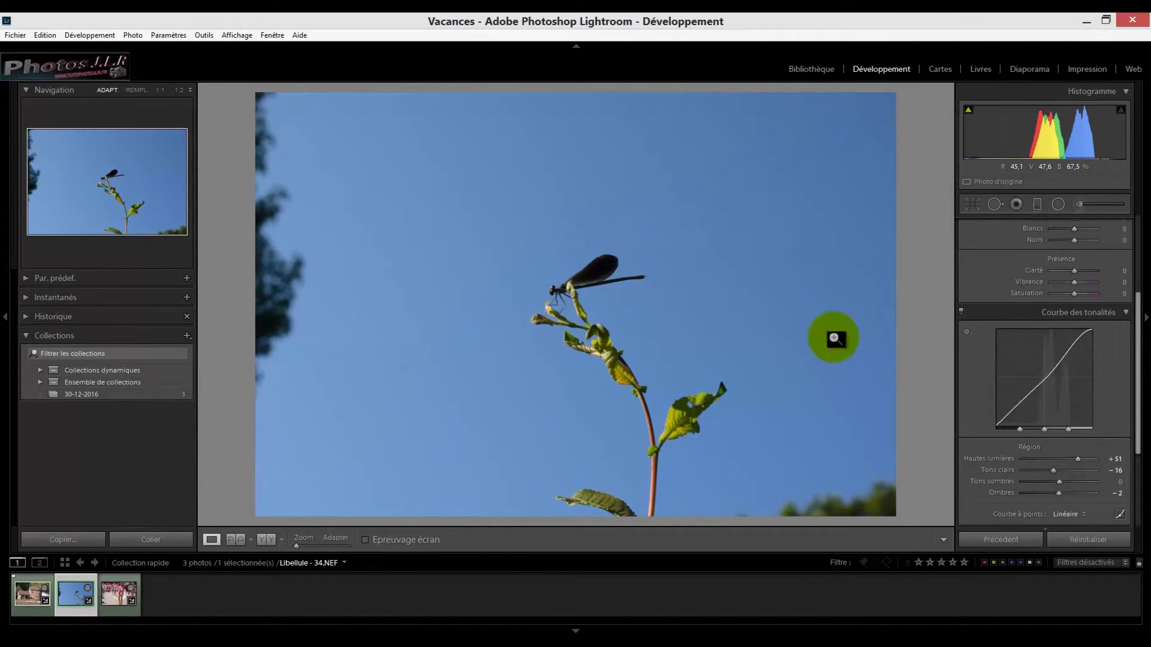
{"action": "left_click_drag", "start_coordinate": [1059, 493], "coordinate": [1069, 492]}
In the TSL hue settings, try and reset a Rouge shift, and set Orange to -100 and Vert to +54.
{"action": "left_click_drag", "start_coordinate": [1137, 414], "coordinate": [1145, 528]}
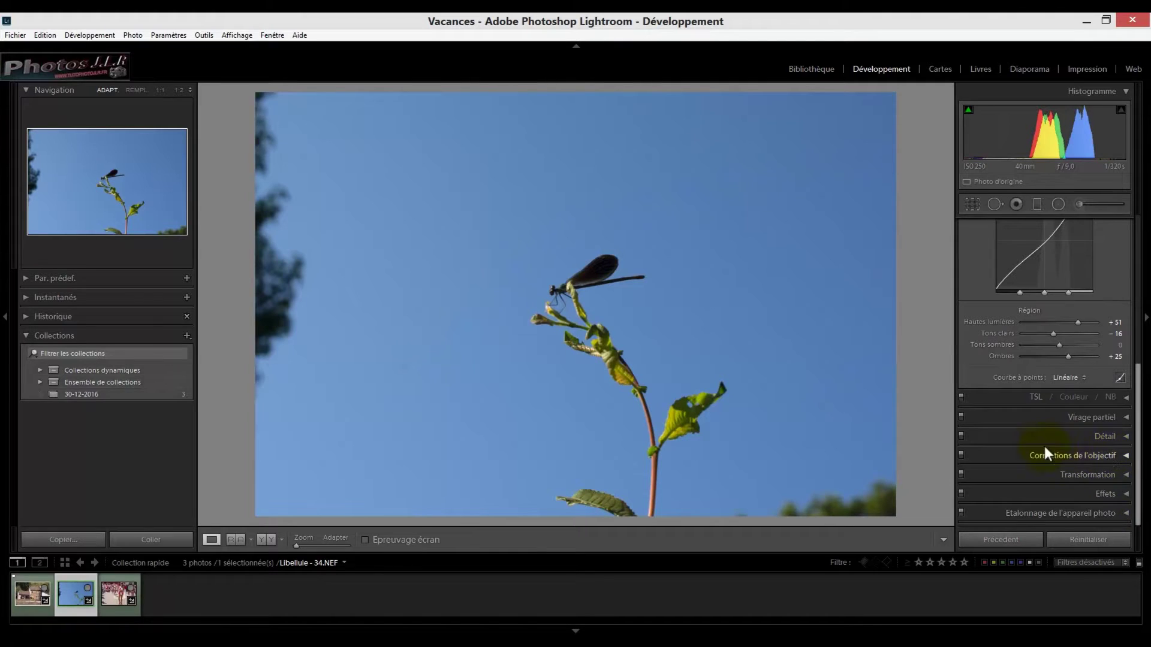
{"action": "left_click", "coordinate": [1007, 398]}
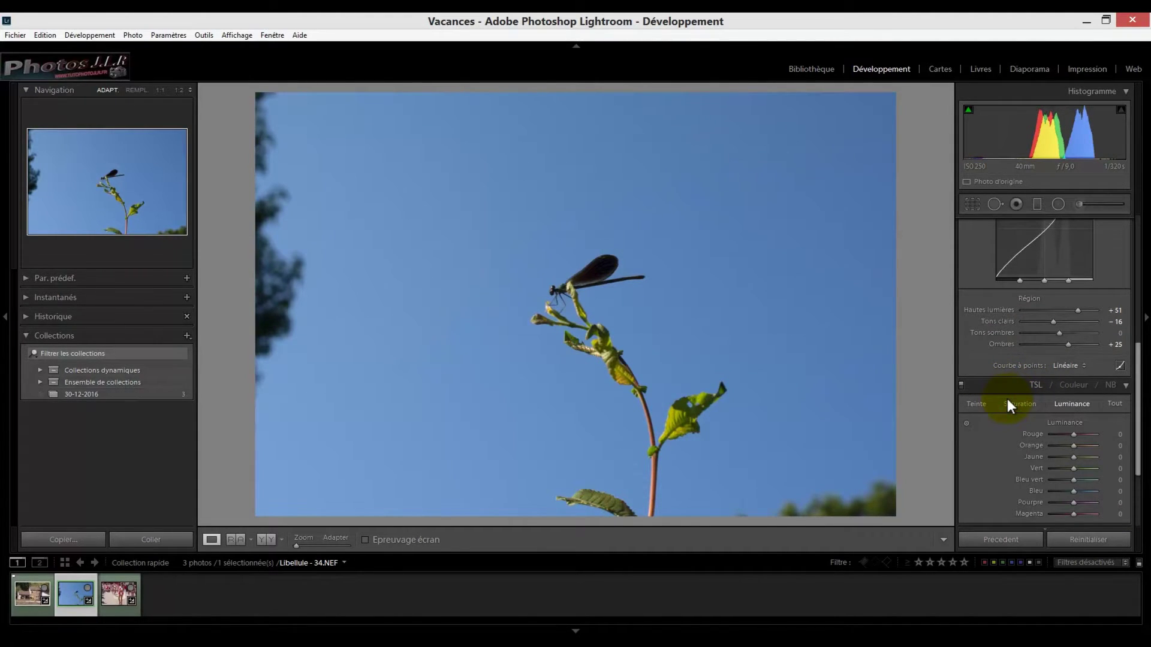
{"action": "left_click_drag", "start_coordinate": [1138, 393], "coordinate": [1138, 440]}
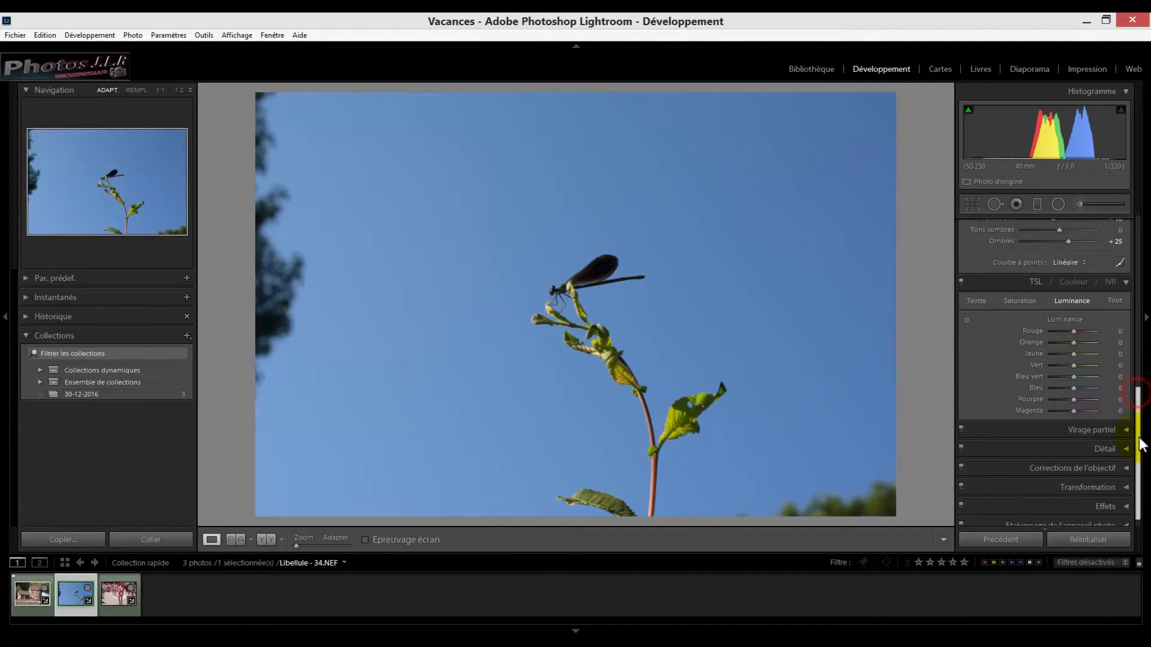
{"action": "left_click", "coordinate": [976, 301]}
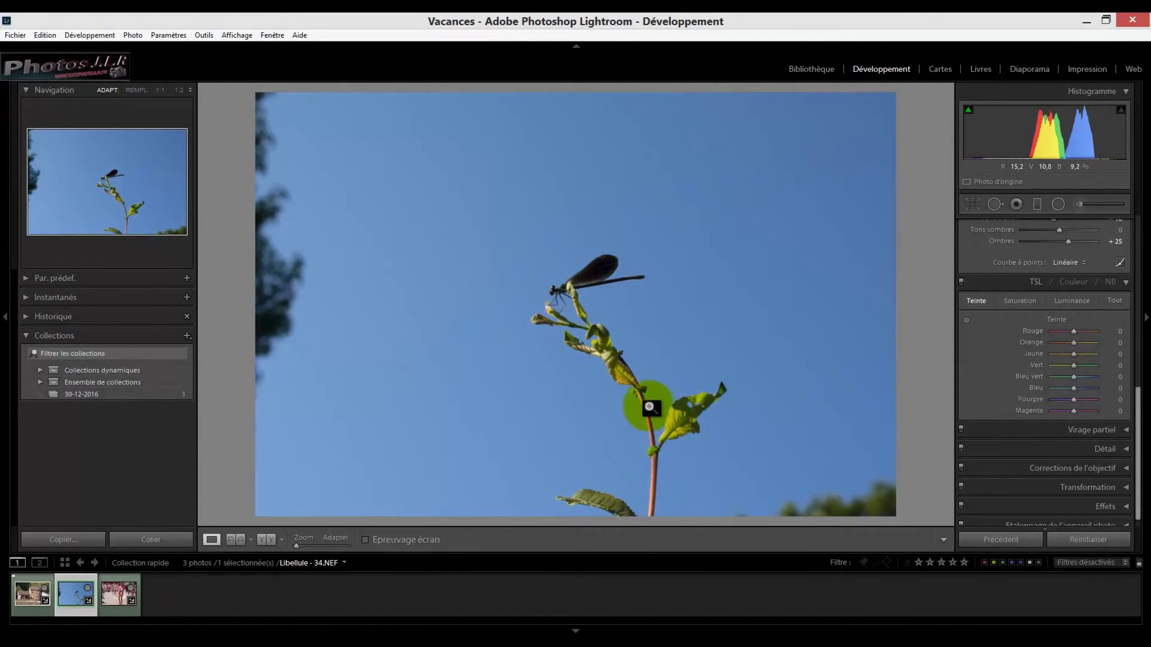
{"action": "left_click_drag", "start_coordinate": [1105, 330], "coordinate": [1064, 333]}
{"action": "double_click", "coordinate": [1067, 333]}
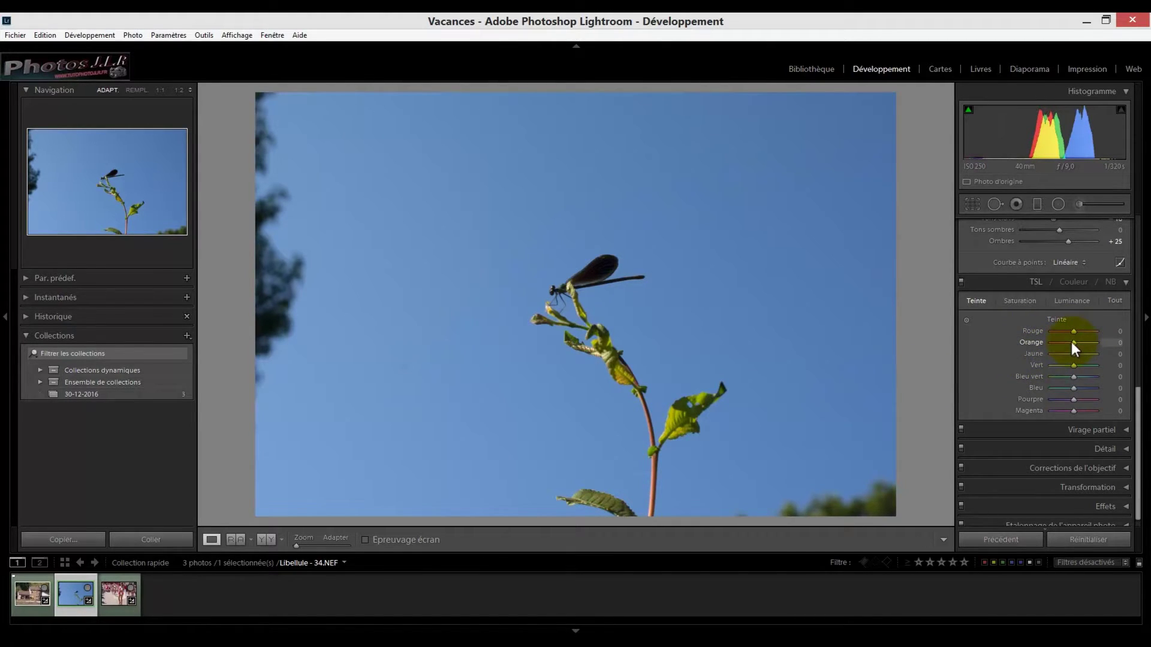
{"action": "mouse_move", "coordinate": [1074, 342]}
{"action": "left_mouse_down"}
{"action": "mouse_move", "coordinate": [1029, 349]}
{"action": "mouse_move", "coordinate": [1051, 346]}
{"action": "left_mouse_up"}
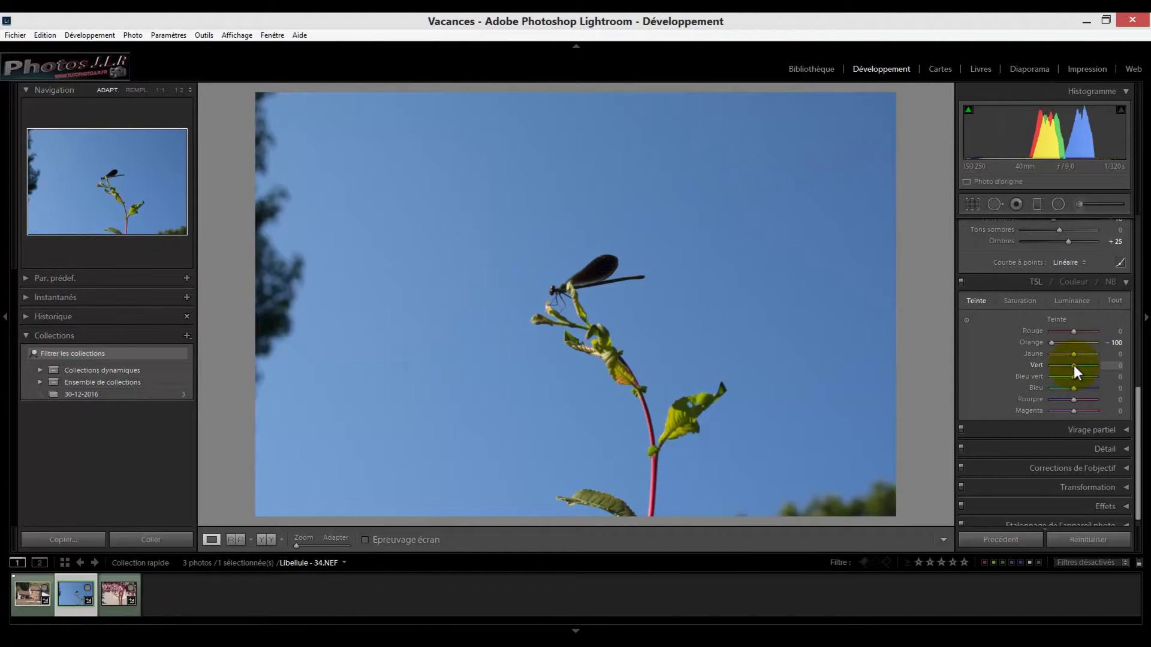
{"action": "mouse_move", "coordinate": [1074, 365]}
{"action": "left_mouse_down"}
{"action": "mouse_move", "coordinate": [1090, 365]}
{"action": "mouse_move", "coordinate": [1067, 373]}
{"action": "left_mouse_up"}
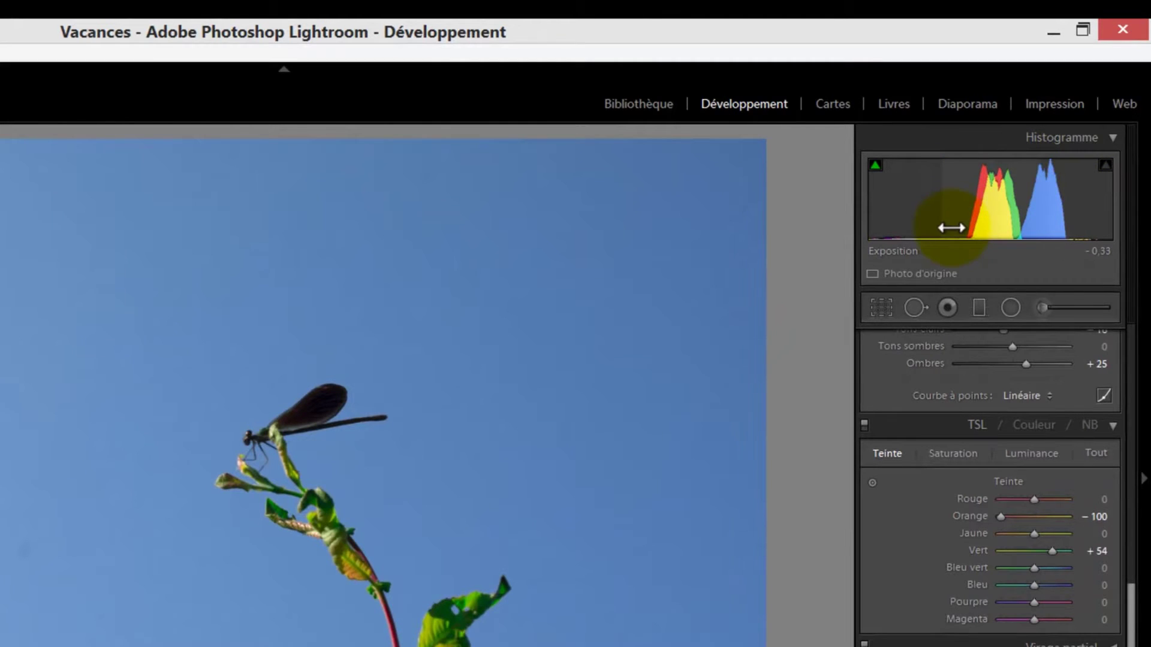
Set the dragonfly photo's Exposition to -0,76 and Hautes lumières to +62, fine-tuning them directly on the histogram.
{"action": "scroll", "coordinate": [1005, 504], "scroll_direction": "up", "scroll_amount": 10}
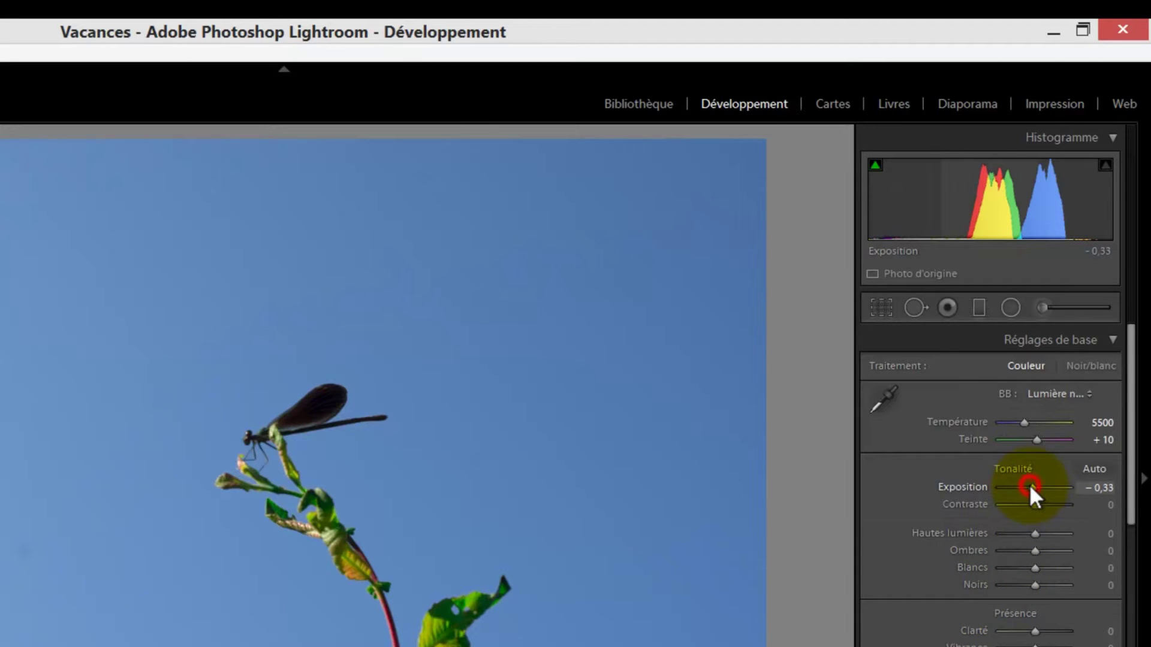
{"action": "left_click_drag", "start_coordinate": [1031, 498], "coordinate": [1048, 480]}
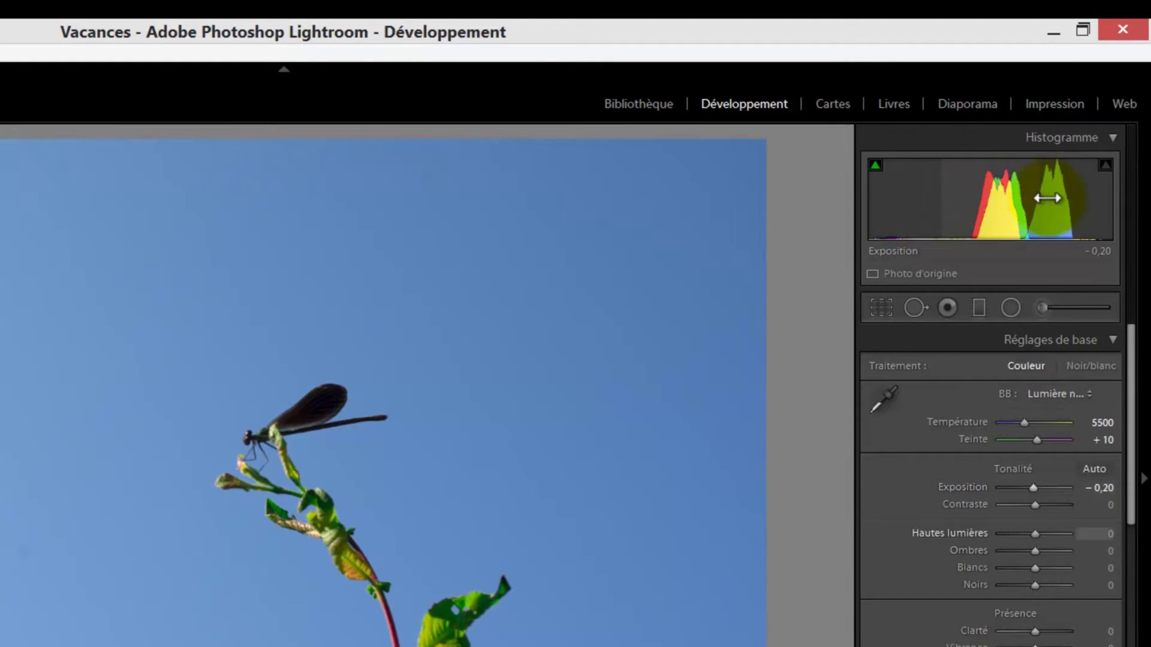
{"action": "left_click_drag", "start_coordinate": [989, 226], "coordinate": [930, 242]}
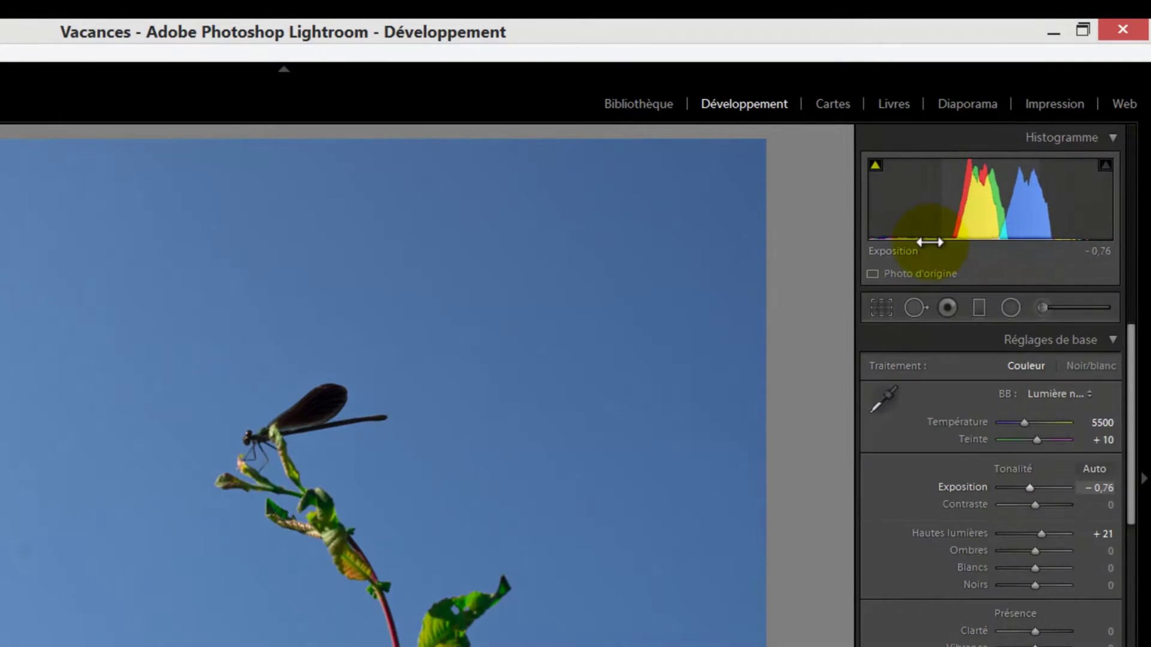
{"action": "left_click_drag", "start_coordinate": [1079, 231], "coordinate": [1107, 233]}
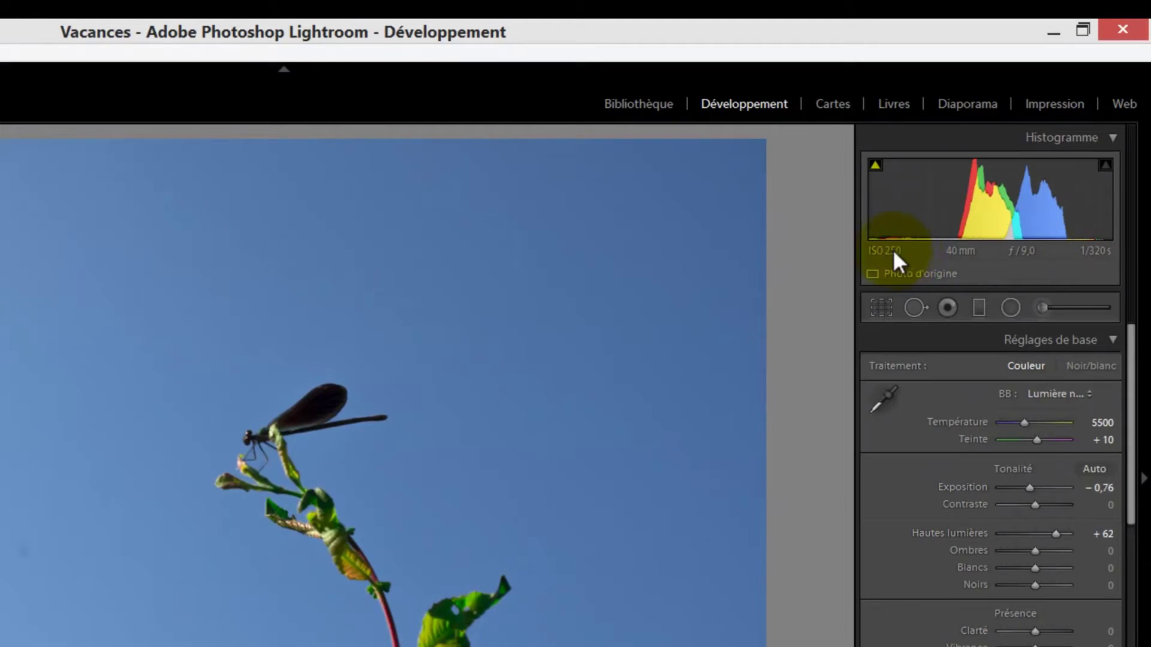
Test Ombres down to -95 with shadow clipping displayed, raise it to +12 and hide the clipping overlay.
{"action": "left_click_drag", "start_coordinate": [894, 239], "coordinate": [883, 250]}
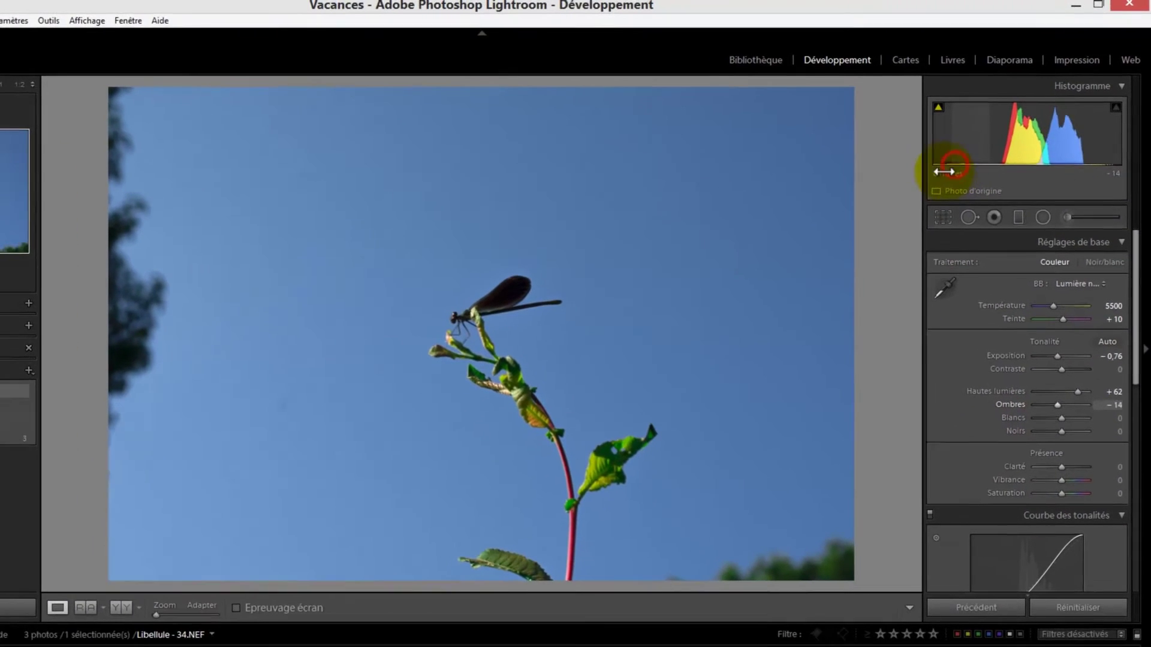
{"action": "mouse_move", "coordinate": [944, 171]}
{"action": "left_mouse_down"}
{"action": "mouse_move", "coordinate": [964, 166]}
{"action": "mouse_move", "coordinate": [953, 169]}
{"action": "left_mouse_up"}
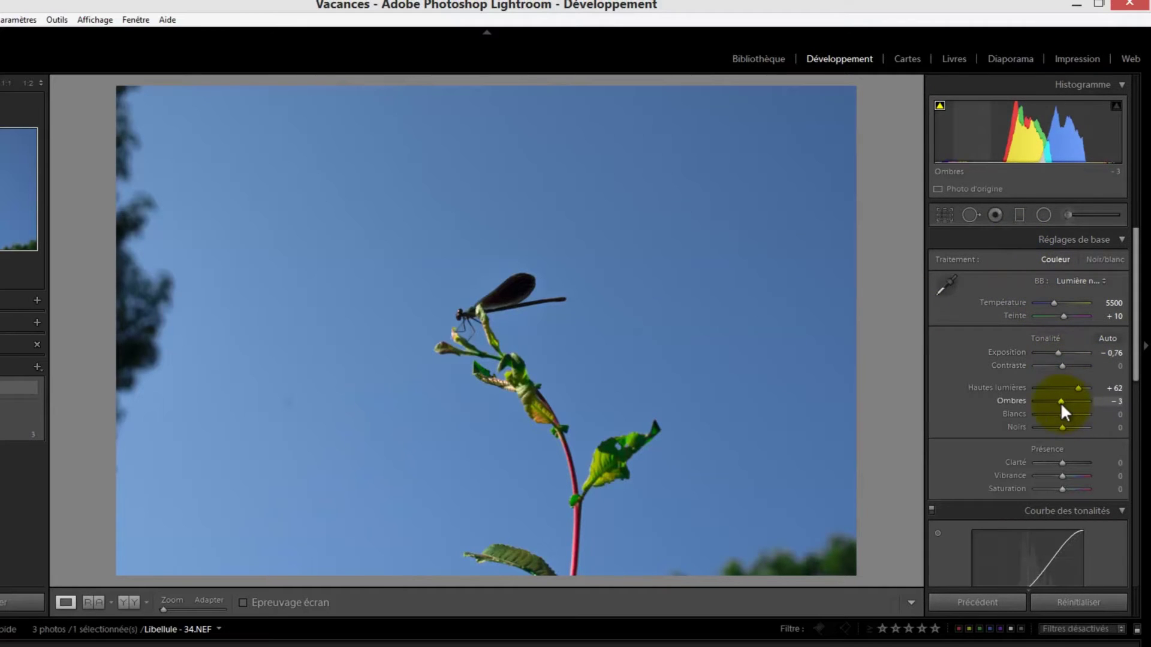
{"action": "left_click_drag", "start_coordinate": [1060, 400], "coordinate": [1039, 399]}
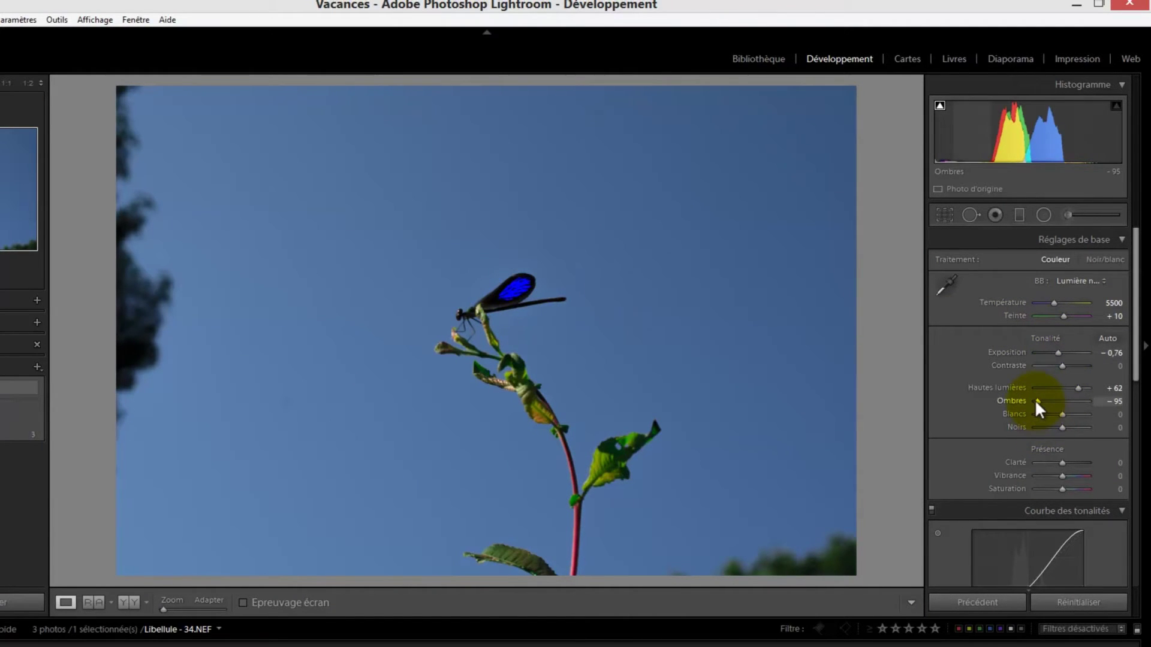
{"action": "left_click_drag", "start_coordinate": [1037, 400], "coordinate": [1065, 399]}
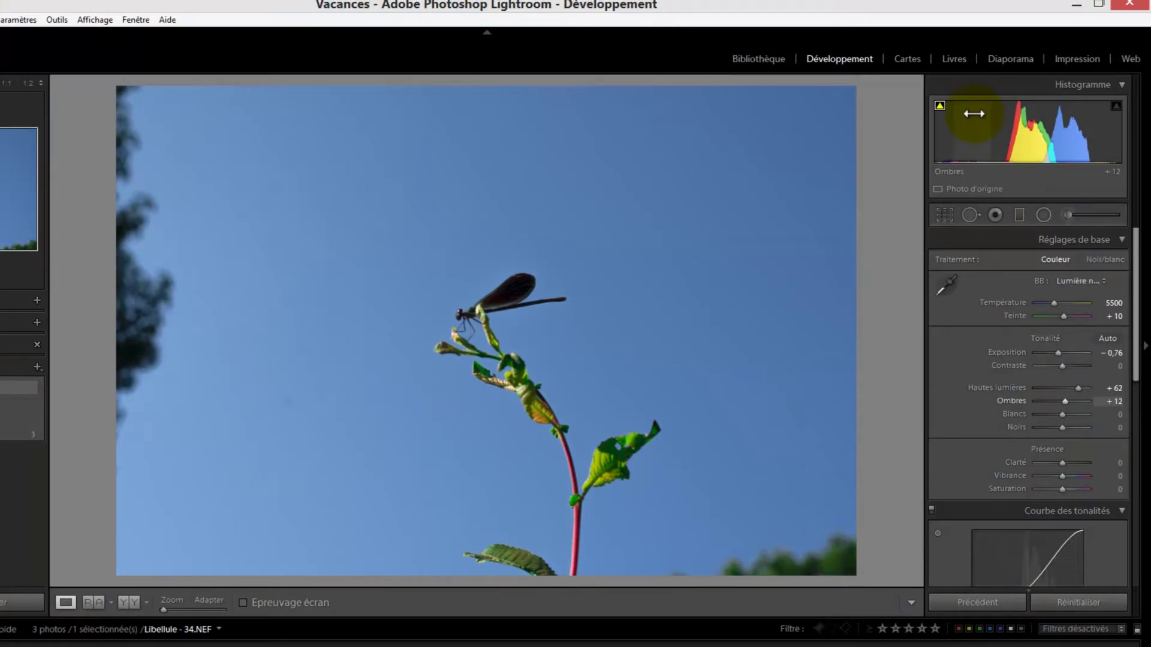
{"action": "left_click", "coordinate": [939, 109]}
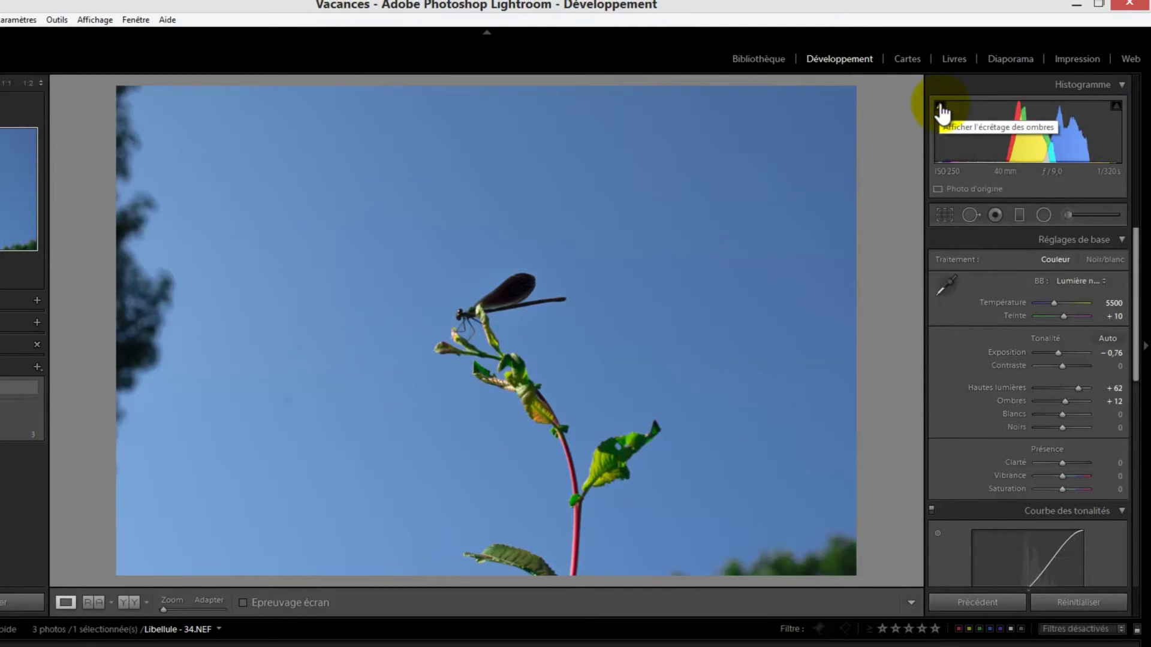
Display highlight clipping and push Hautes lumières to +100 and Blancs to +65 to demonstrate overexposed areas.
{"action": "left_click", "coordinate": [1116, 107]}
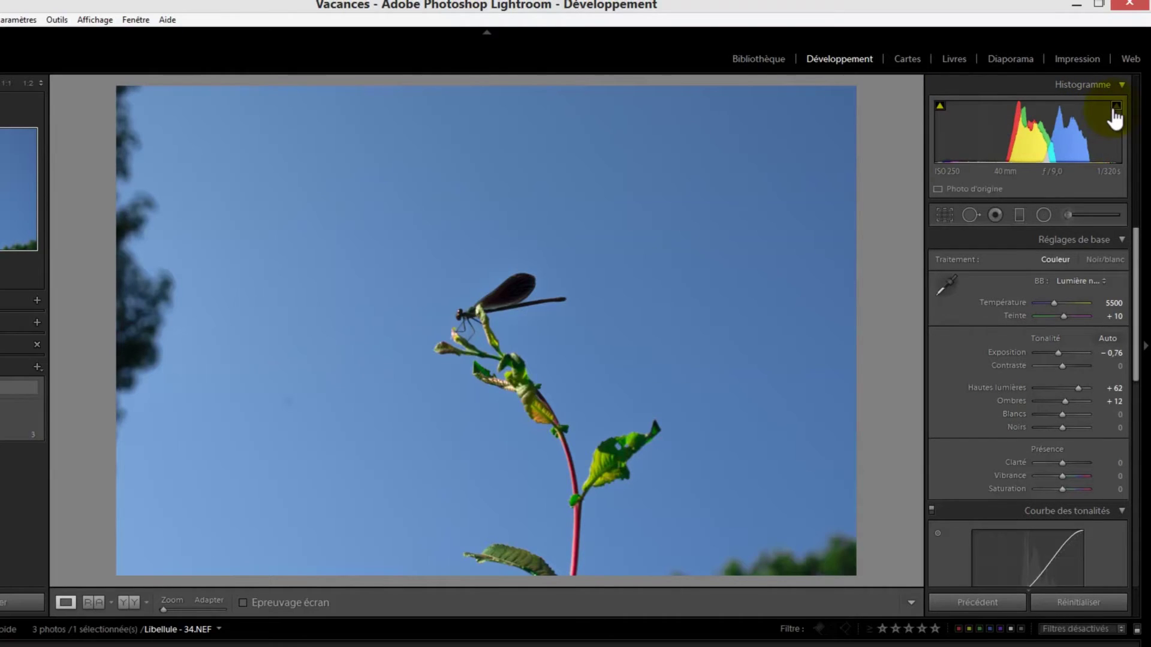
{"action": "left_click", "coordinate": [1116, 108]}
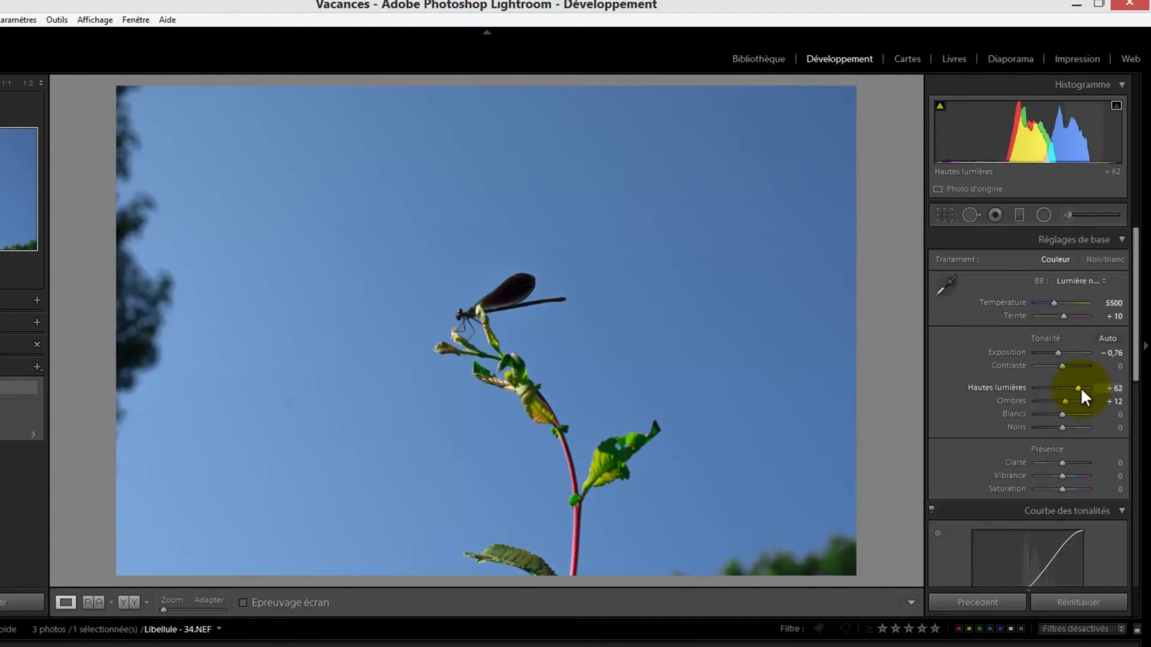
{"action": "mouse_move", "coordinate": [1080, 385]}
{"action": "left_mouse_down"}
{"action": "mouse_move", "coordinate": [997, 406]}
{"action": "mouse_move", "coordinate": [1092, 390]}
{"action": "left_mouse_up"}
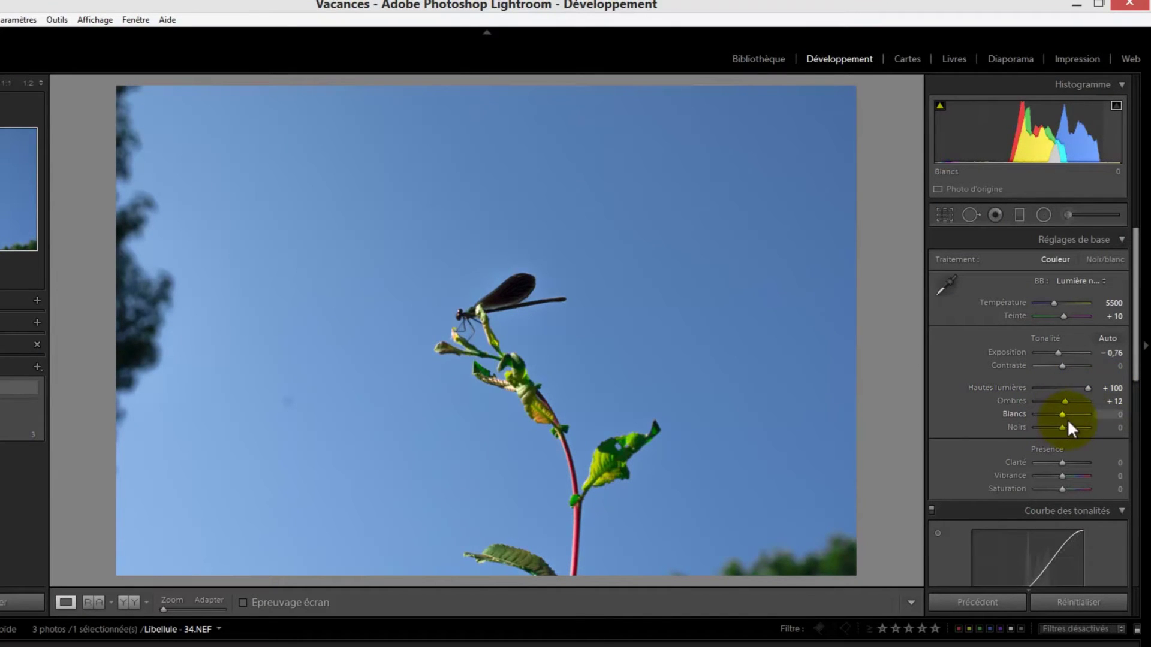
{"action": "mouse_move", "coordinate": [1059, 413]}
{"action": "left_mouse_down"}
{"action": "mouse_move", "coordinate": [1088, 406]}
{"action": "mouse_move", "coordinate": [1078, 411]}
{"action": "left_mouse_up"}
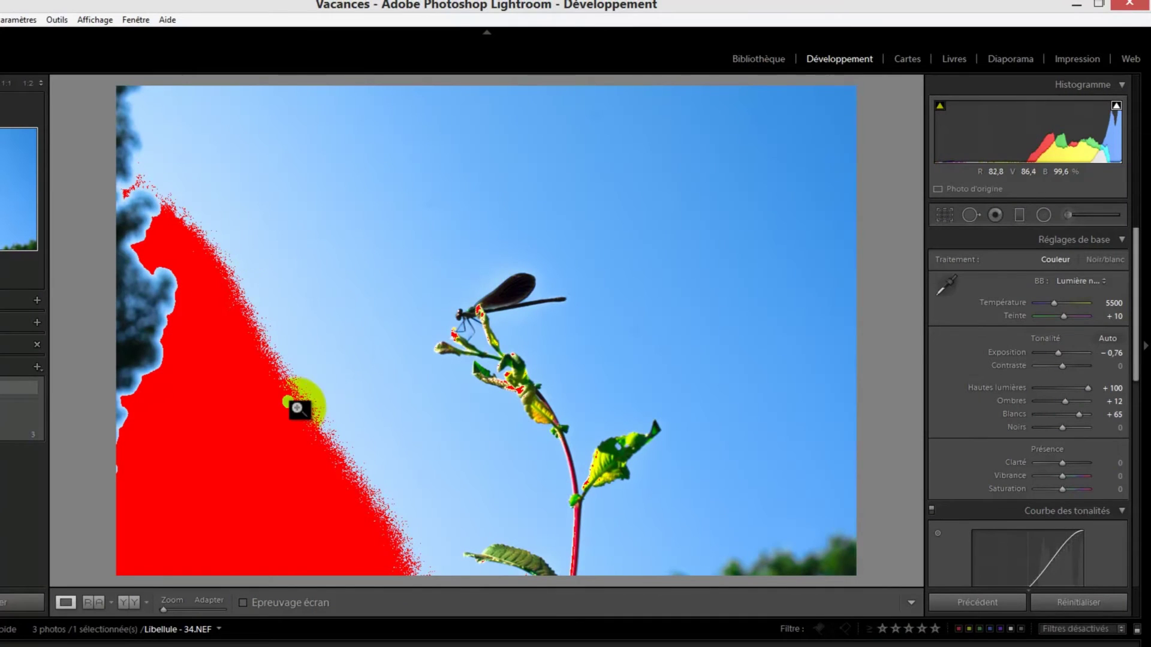
Rebalance the dragonfly photo's tones to Hautes lumières -7, Ombres -9 and Blancs +38.
{"action": "left_click_drag", "start_coordinate": [1087, 388], "coordinate": [1053, 398]}
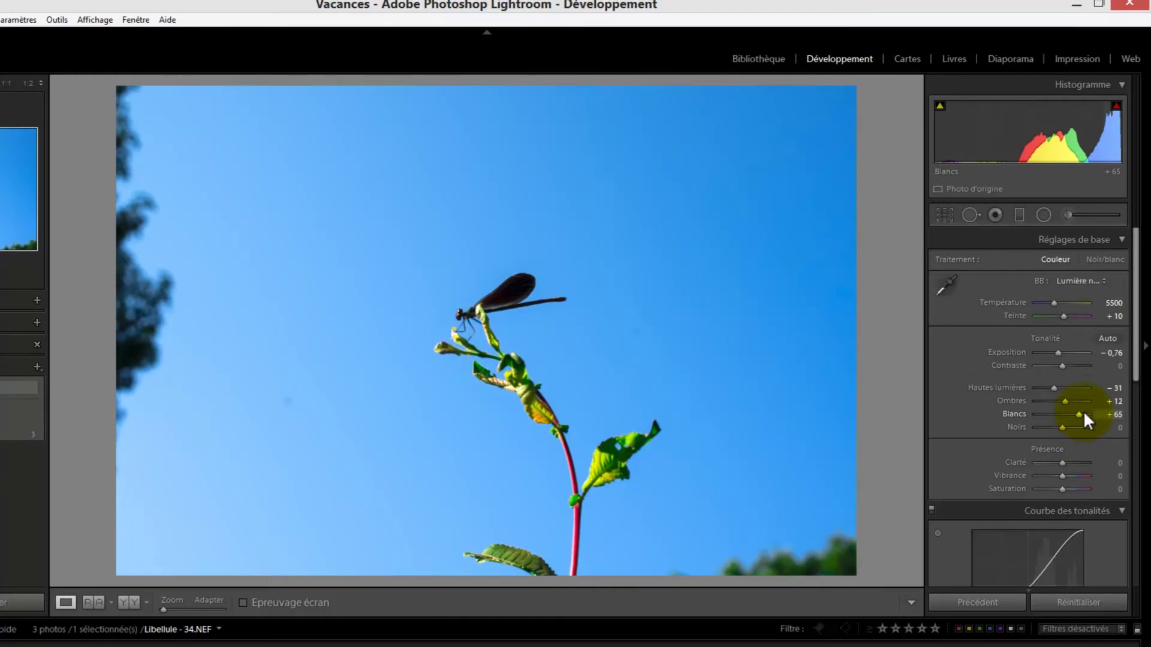
{"action": "left_click_drag", "start_coordinate": [1076, 411], "coordinate": [1067, 412]}
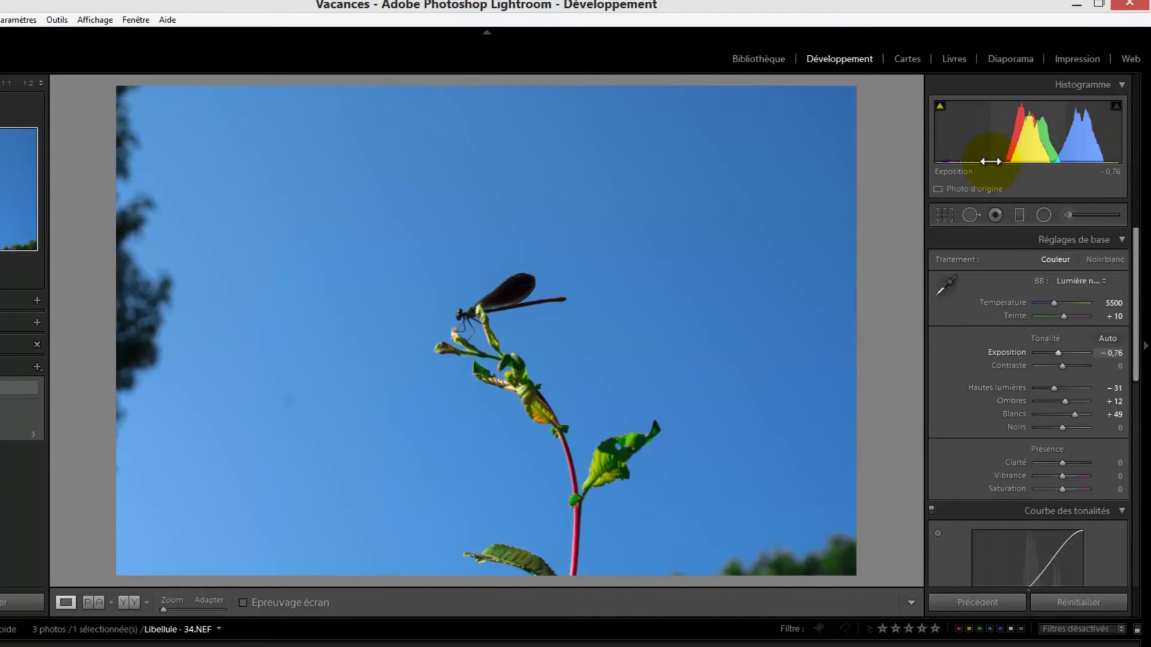
{"action": "left_click_drag", "start_coordinate": [974, 162], "coordinate": [919, 162]}
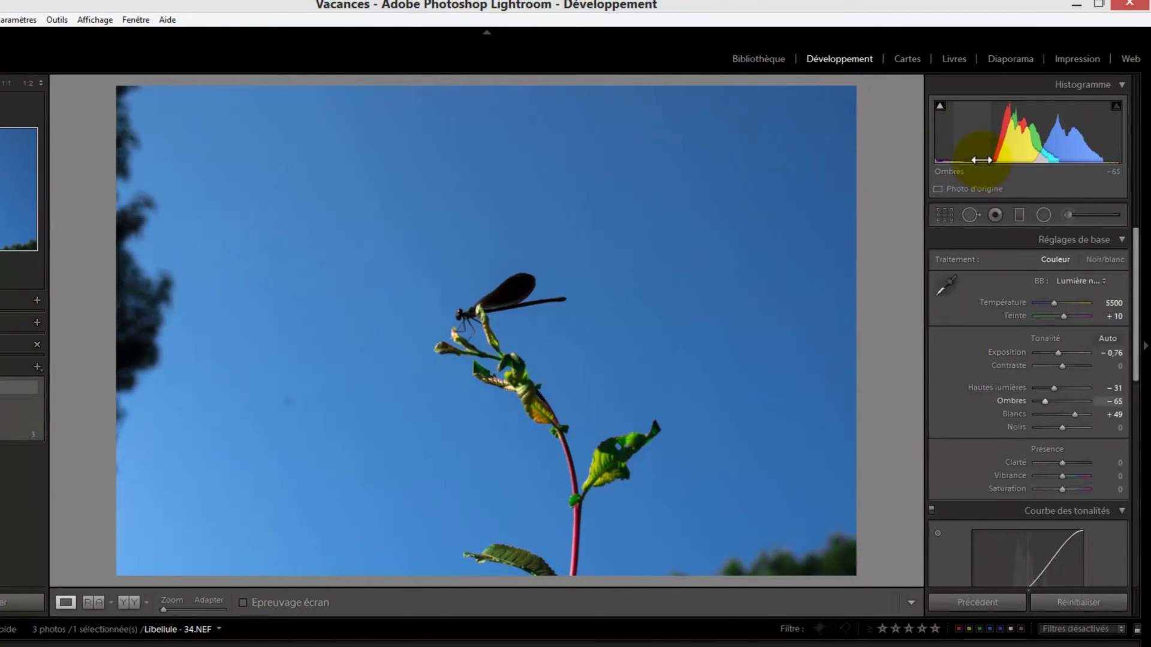
{"action": "left_click_drag", "start_coordinate": [981, 160], "coordinate": [990, 160]}
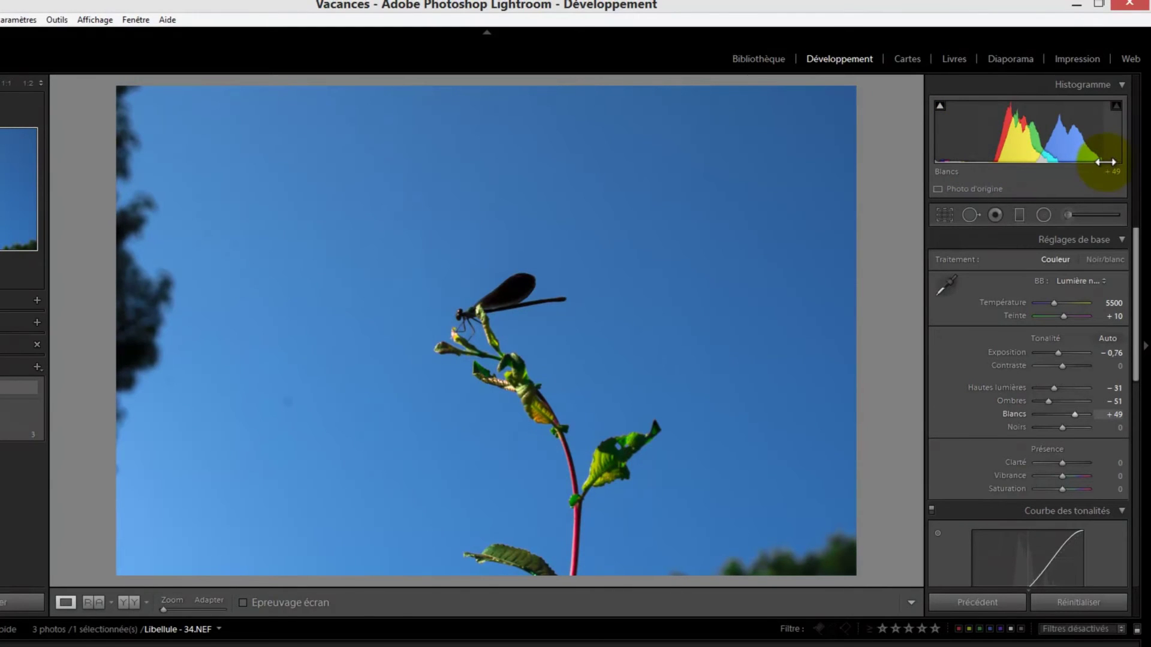
{"action": "left_click_drag", "start_coordinate": [1105, 162], "coordinate": [1098, 160]}
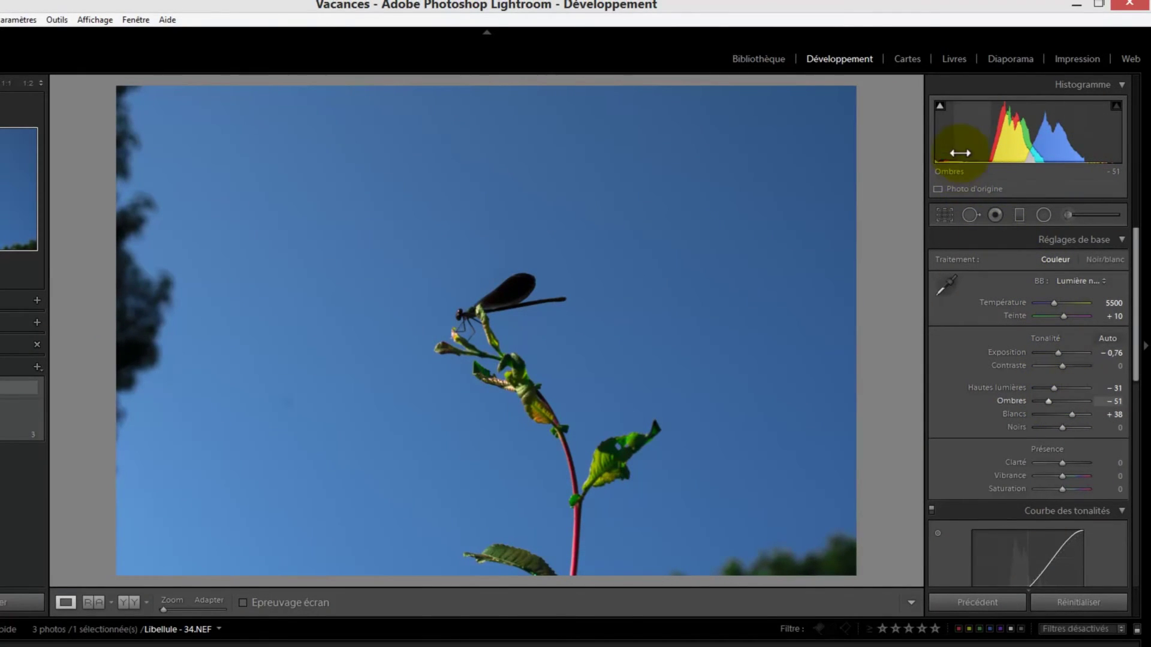
{"action": "left_click_drag", "start_coordinate": [959, 161], "coordinate": [917, 172]}
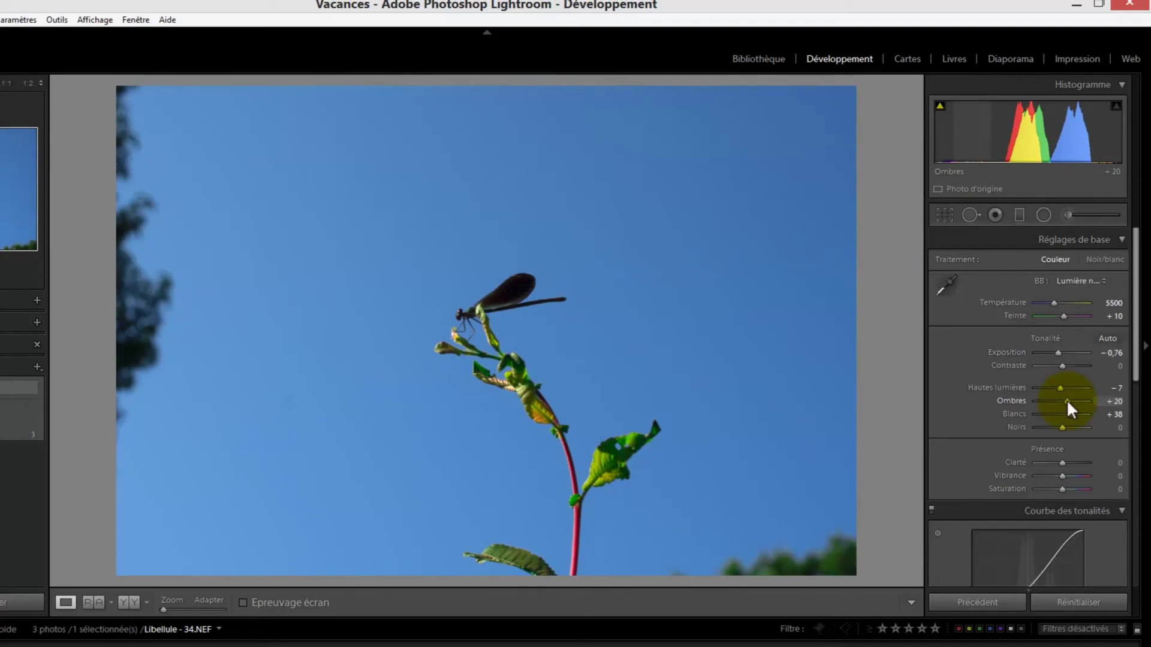
{"action": "left_click_drag", "start_coordinate": [1068, 401], "coordinate": [1059, 402]}
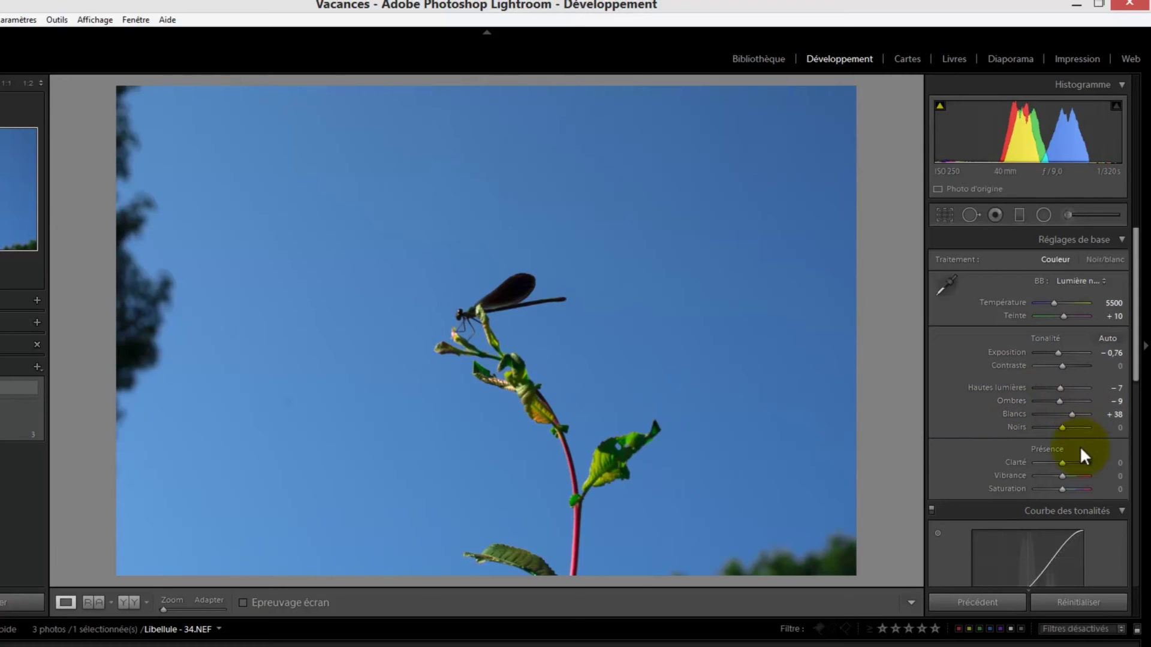
Shift the Bleu hue to +3 and set the basic Ombres to -4 and Noirs to +25.
{"action": "left_click_drag", "start_coordinate": [1137, 342], "coordinate": [1136, 532]}
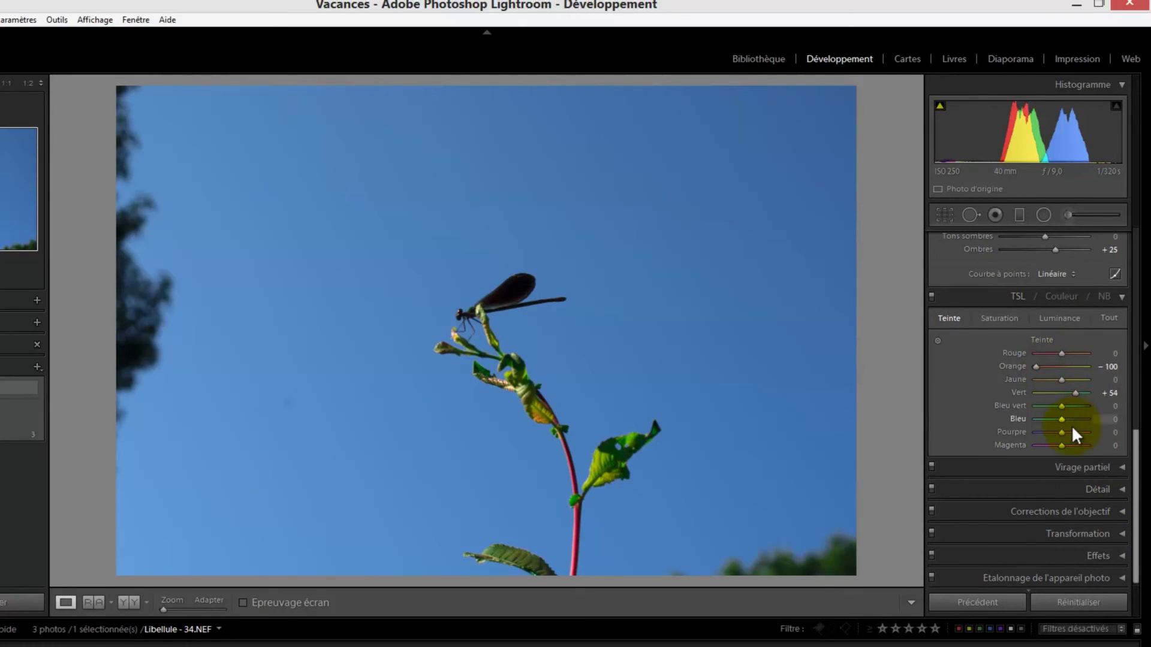
{"action": "mouse_move", "coordinate": [1060, 419]}
{"action": "left_mouse_down"}
{"action": "mouse_move", "coordinate": [1076, 410]}
{"action": "mouse_move", "coordinate": [1062, 411]}
{"action": "left_mouse_up"}
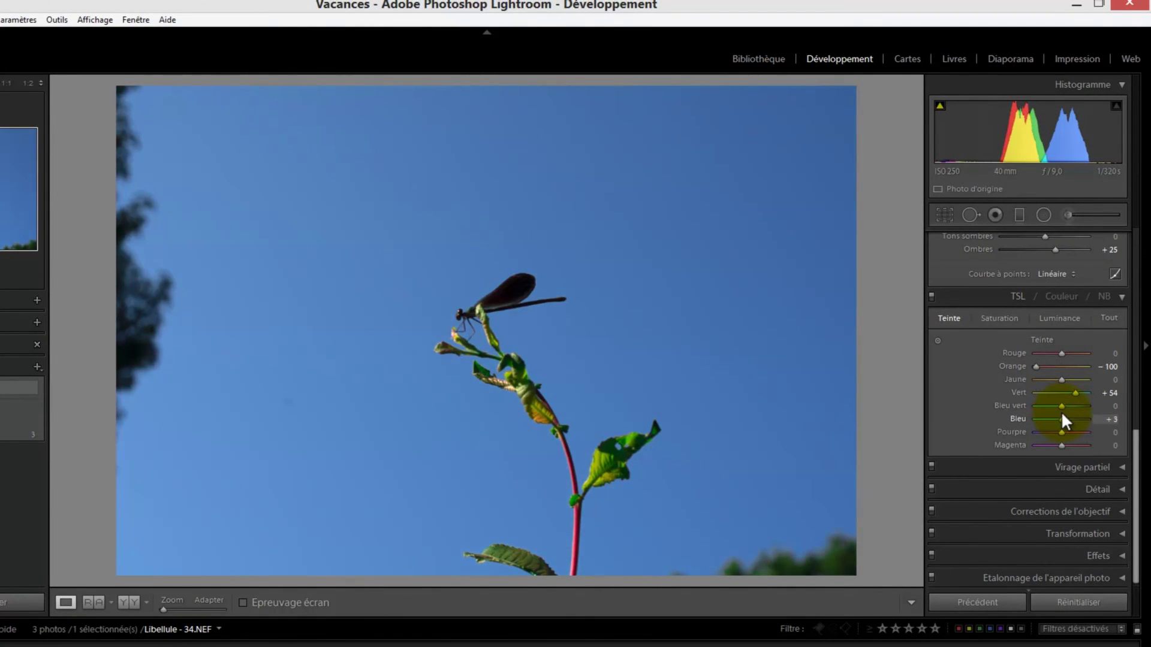
{"action": "left_click_drag", "start_coordinate": [1134, 474], "coordinate": [1145, 286]}
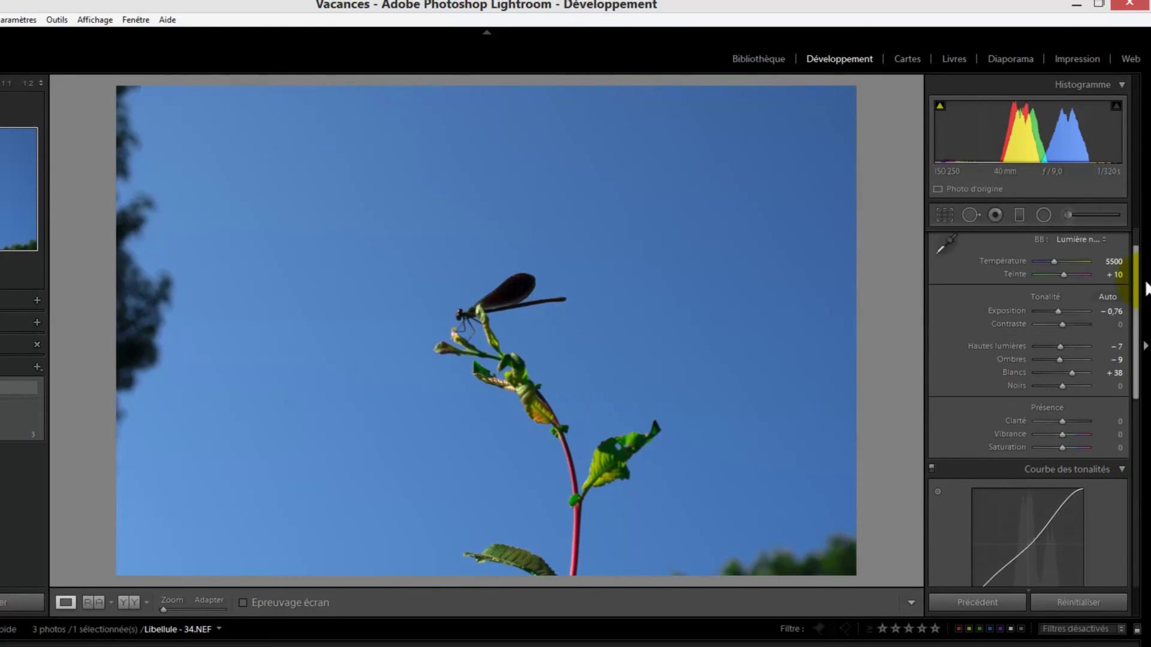
{"action": "left_click_drag", "start_coordinate": [1051, 358], "coordinate": [1068, 384]}
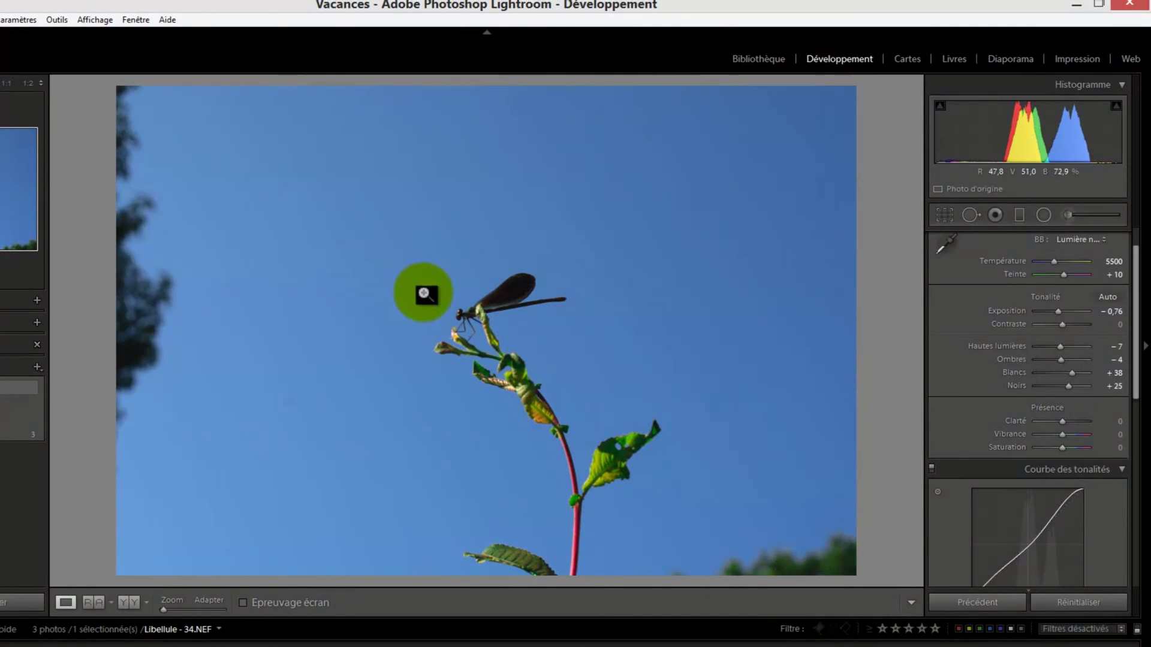